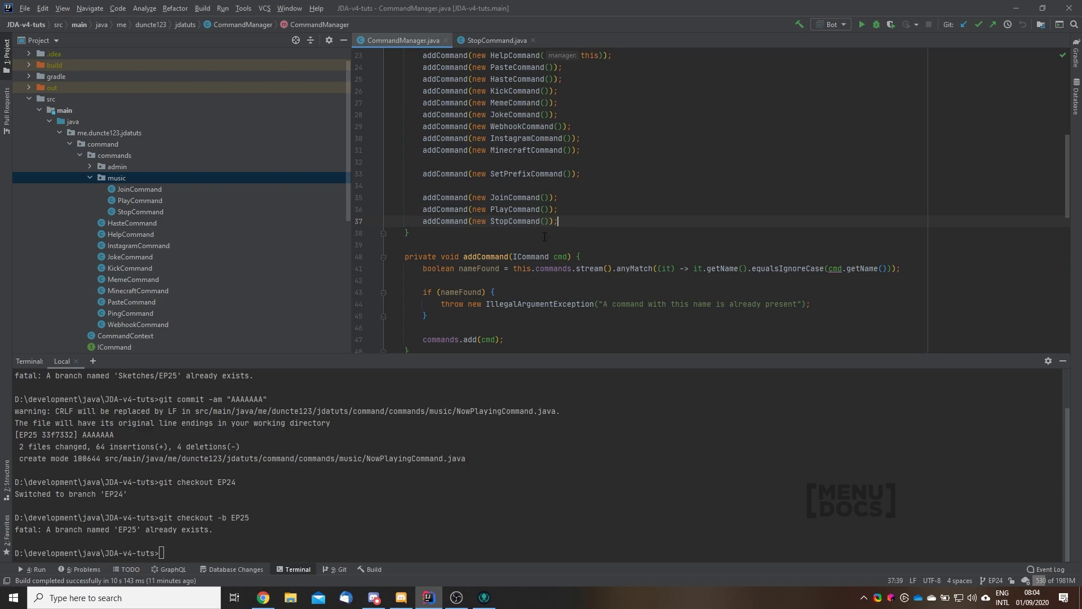
Step: Create a new Java class named NowPlayingCommand in the music package
right_click(130, 178)
mouse_move(215, 184)
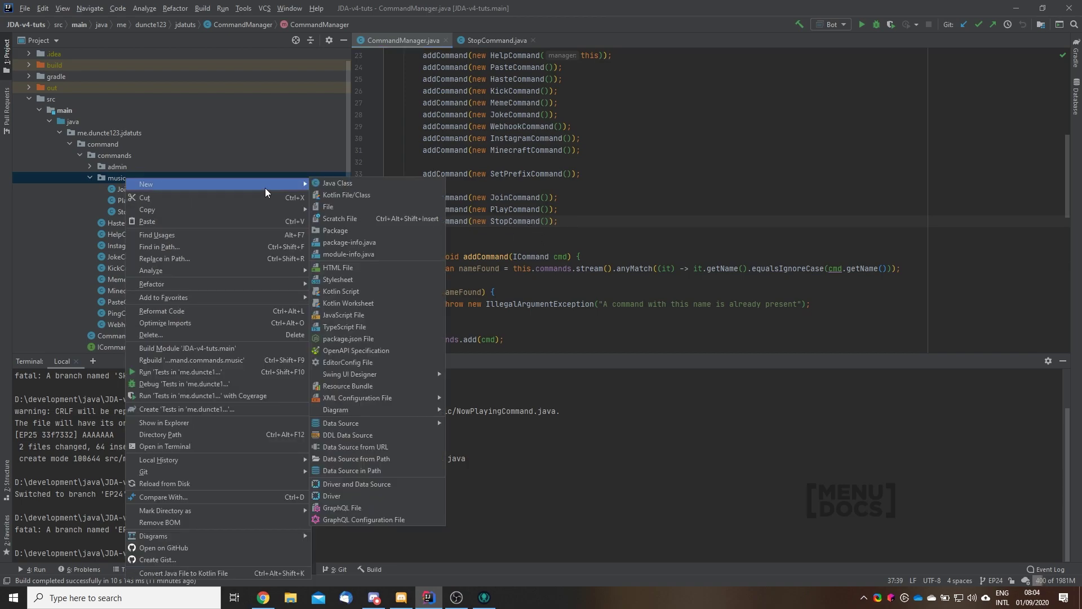
left_click(348, 186)
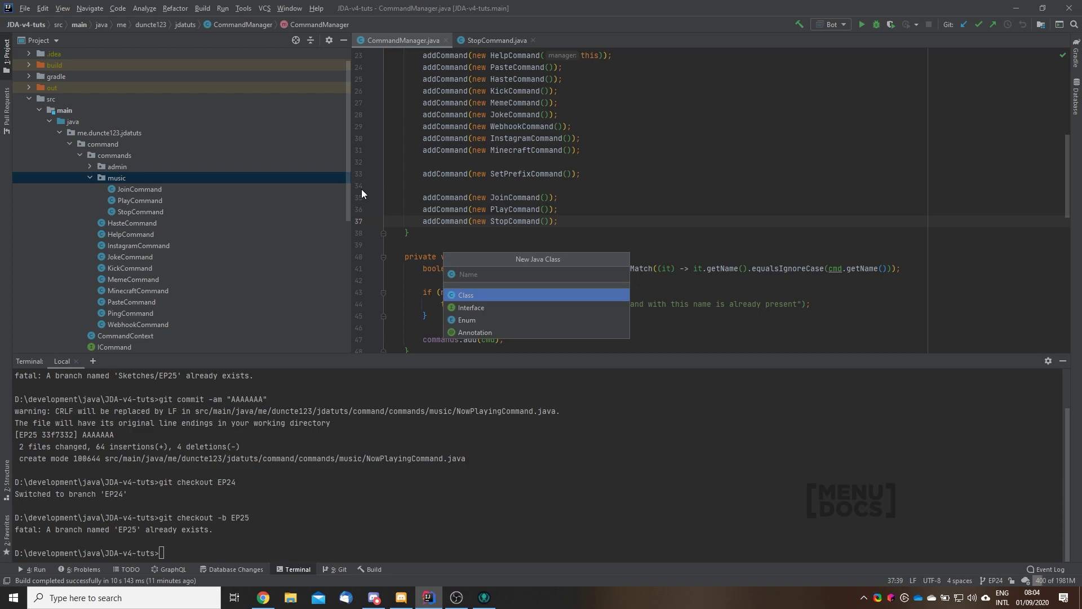
type("NowPlayi")
type("ngComman")
type("d")
key("Return")
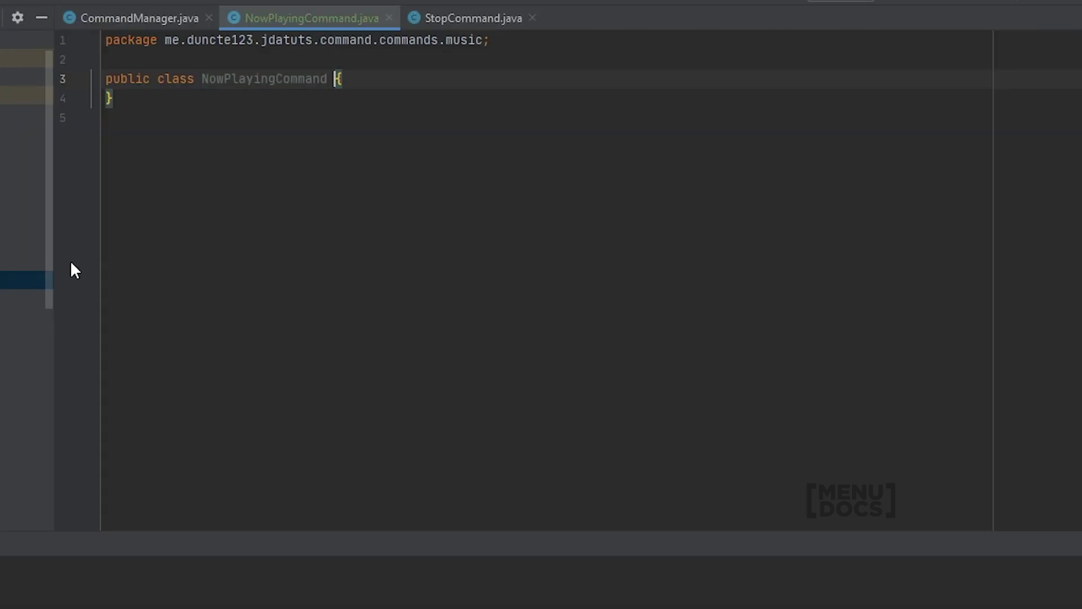
type("im")
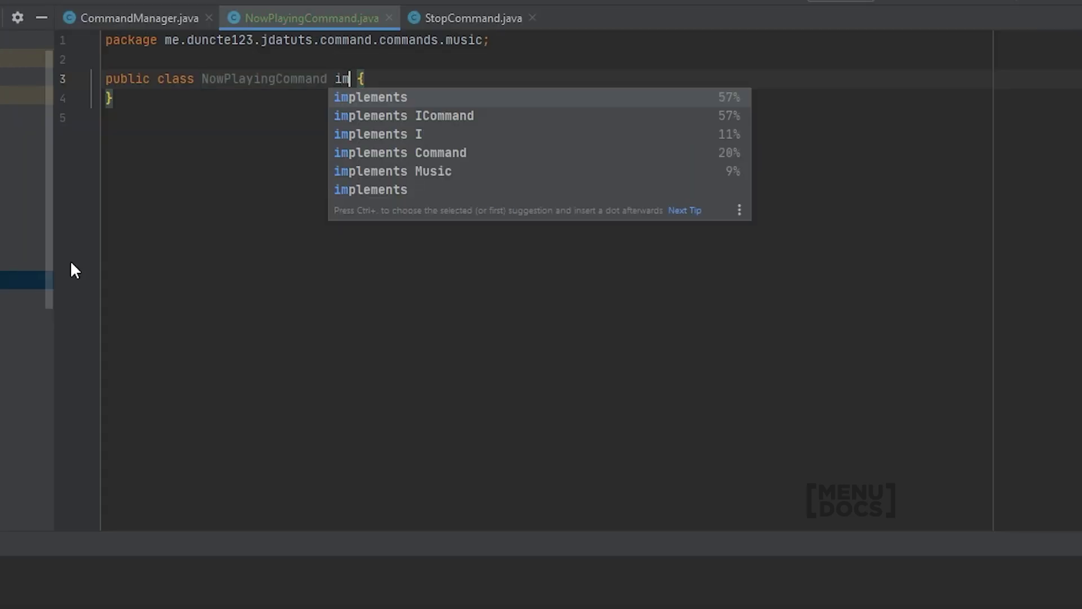
Step: Implement ICommand with all methods; return "nowplaying" and "Shows the currently playing song"
key("Tab")
type("ICommand")
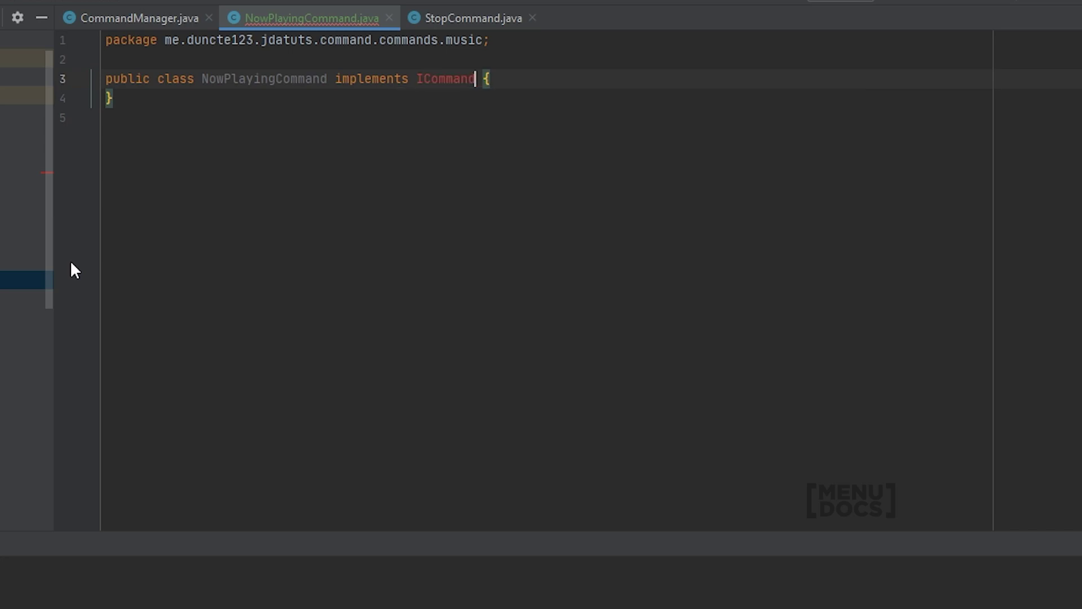
key("alt+Return")
key("Return")
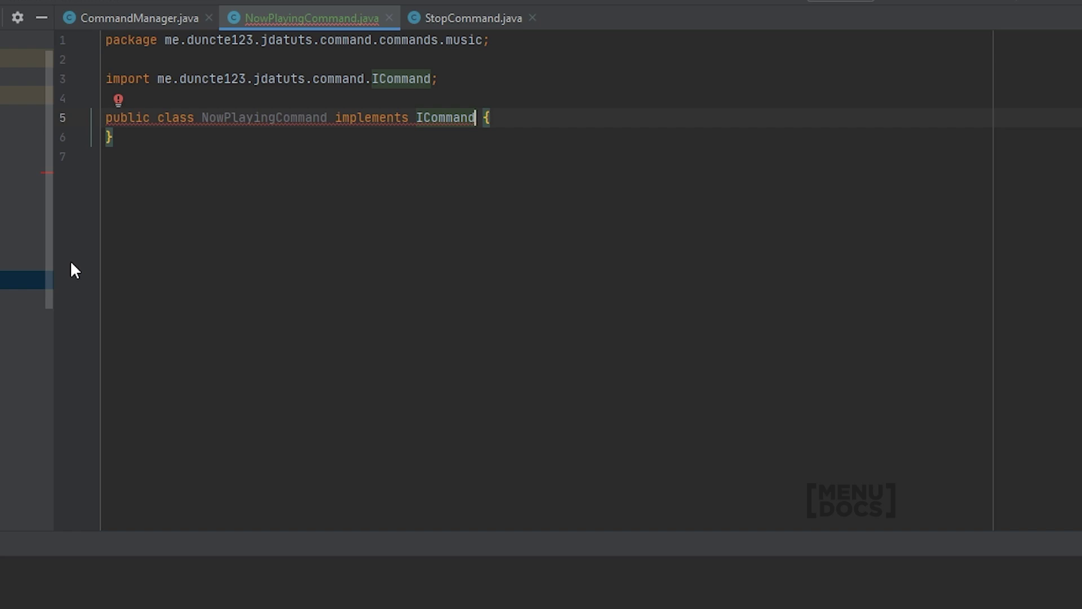
key("alt+Return")
key("Return")
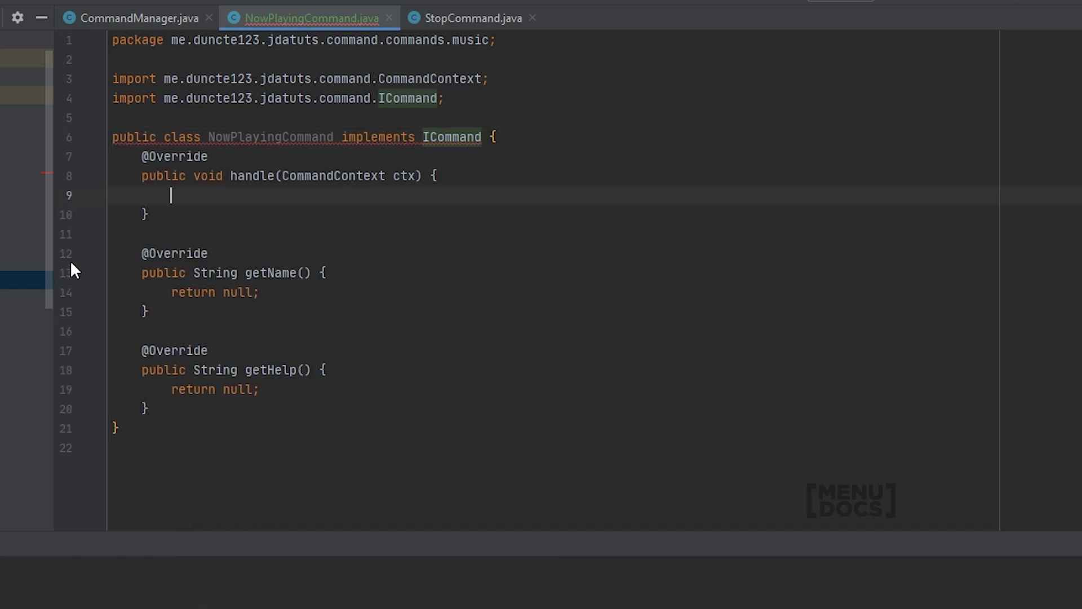
type("//")
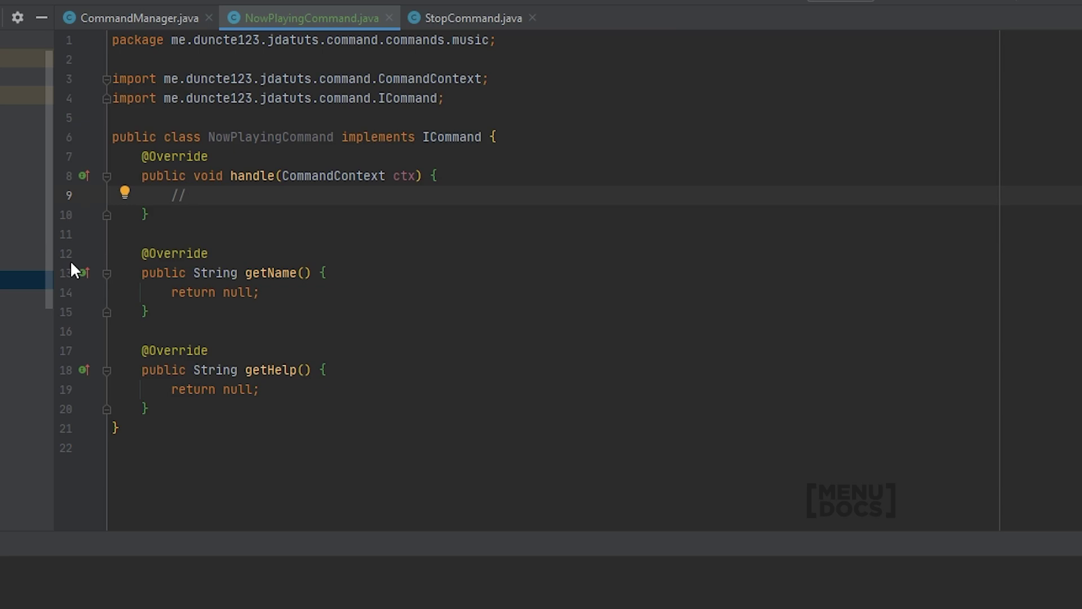
double_click(239, 292)
type("\"n")
type("owplaying")
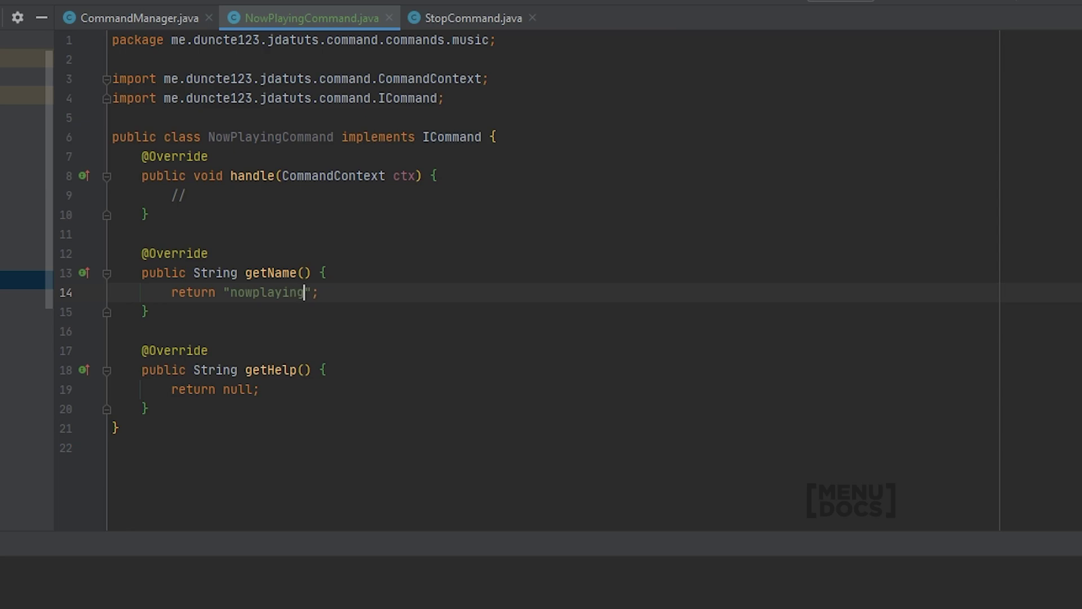
double_click(238, 389)
type("\"Shows the currently playing song\"")
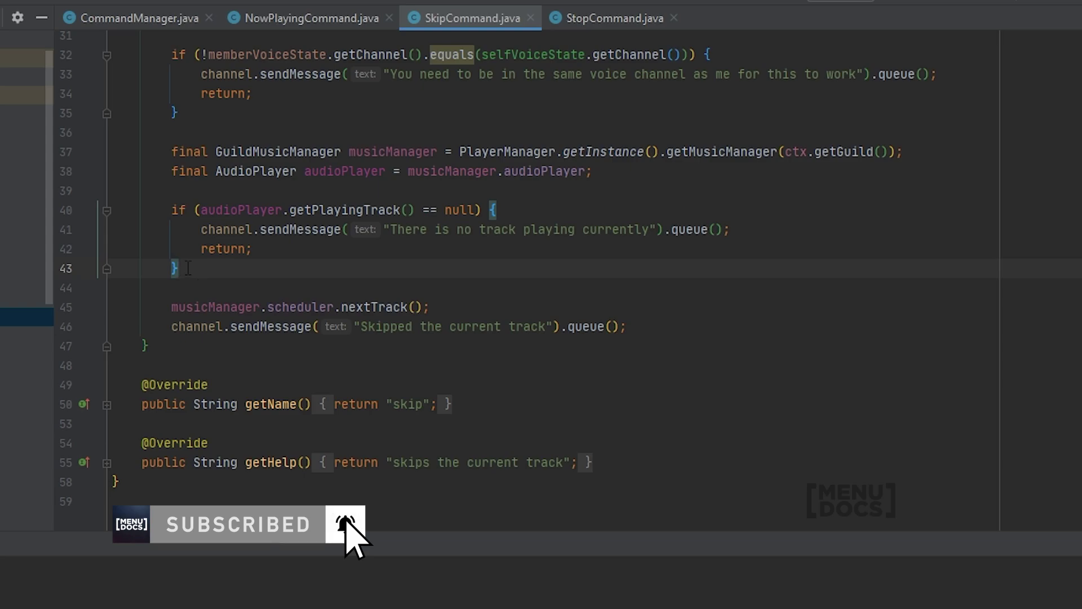
Step: Copy SkipCommand's voice-channel checks into NowPlayingCommand's handle method
left_click_drag(188, 269, 171, 175)
key("ctrl+c")
left_click(305, 19)
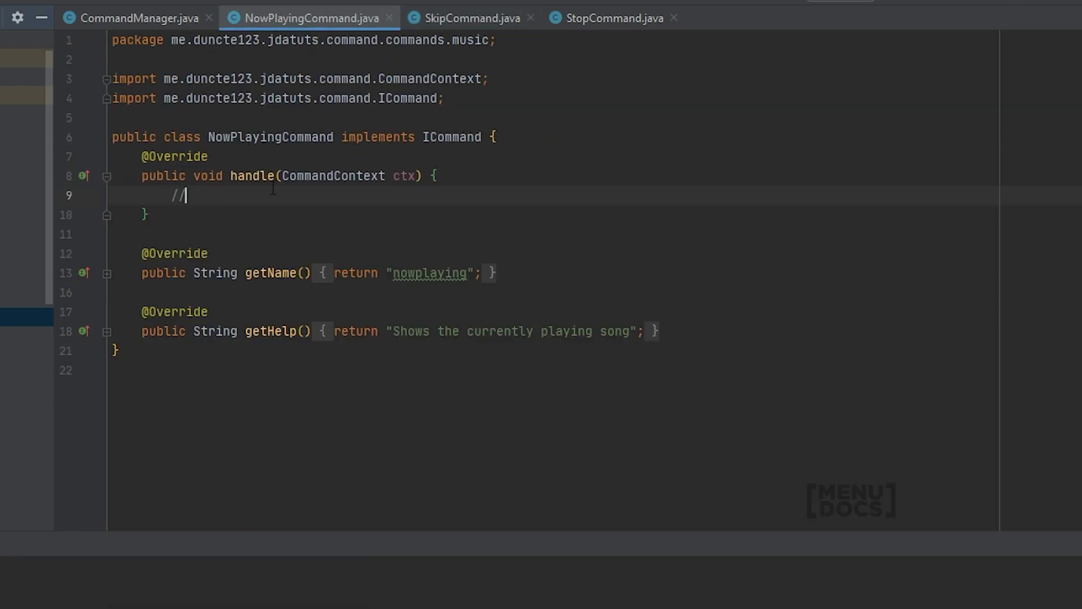
key("ctrl+v")
scroll(363, 327, "down", 2)
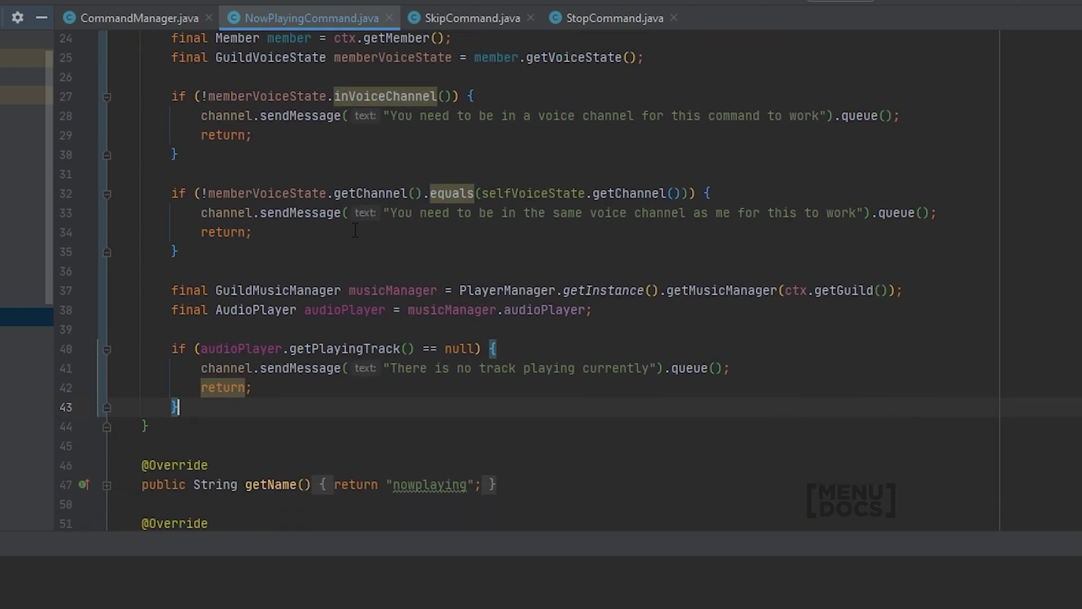
scroll(364, 327, "down", 1)
left_click_drag(415, 327, 201, 327)
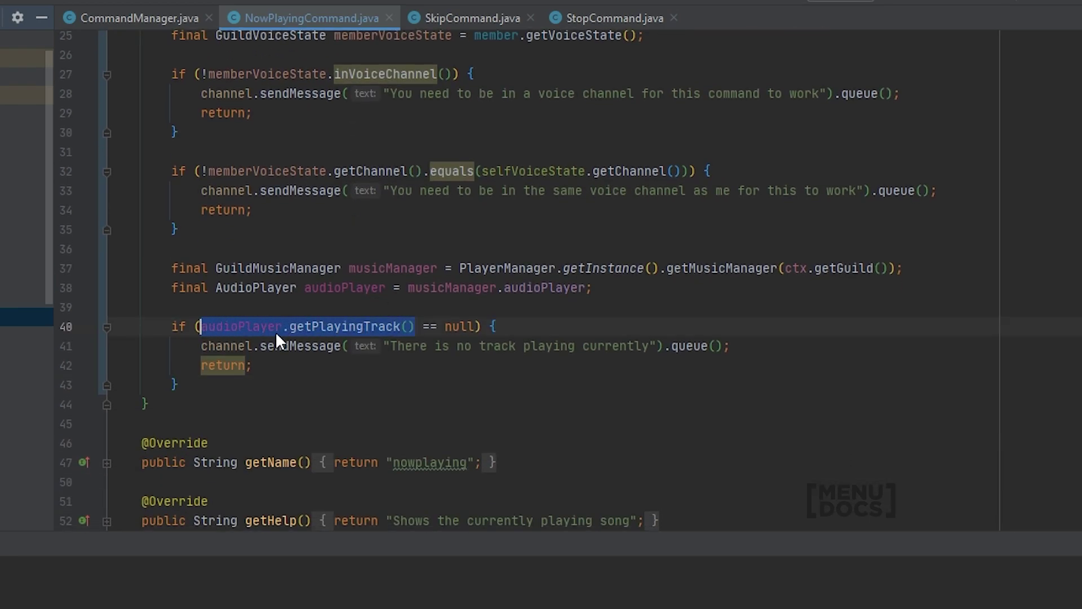
Step: Store getPlayingTrack() in an AudioTrack variable named track, keeping the no-track reply
left_click(622, 288)
key("Return")
key("ctrl+v")
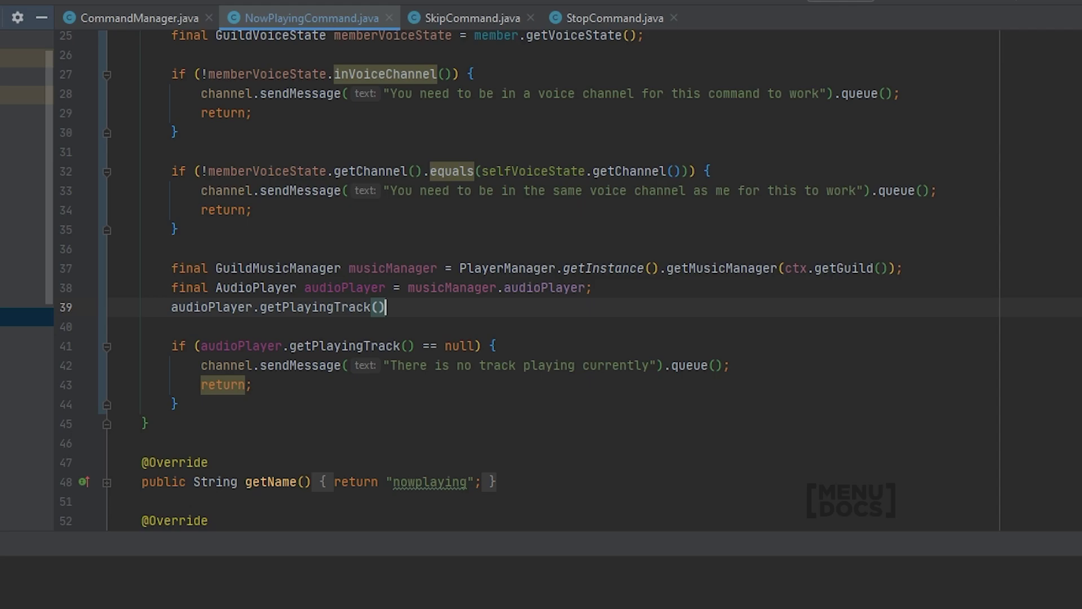
type(".")
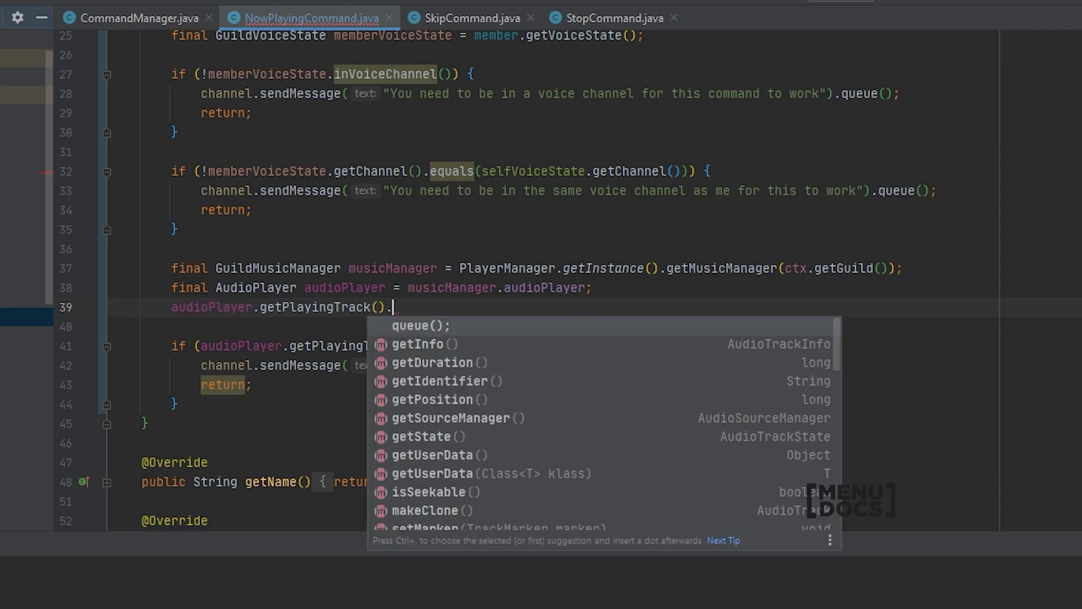
type("var")
key("Tab")
key("Down")
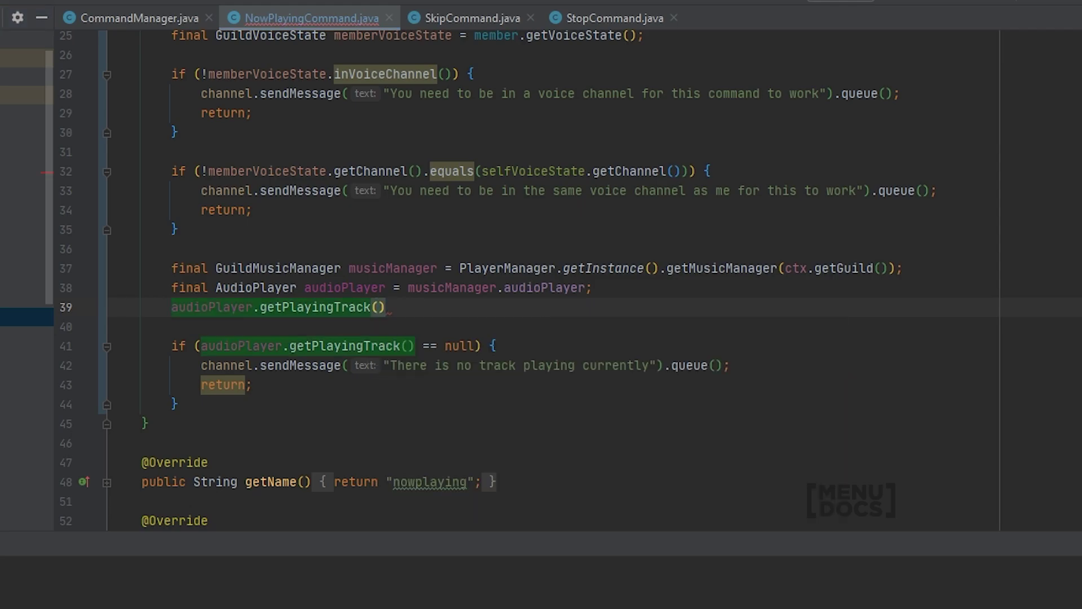
key("Return")
key("Down")
key("Return")
key("Return")
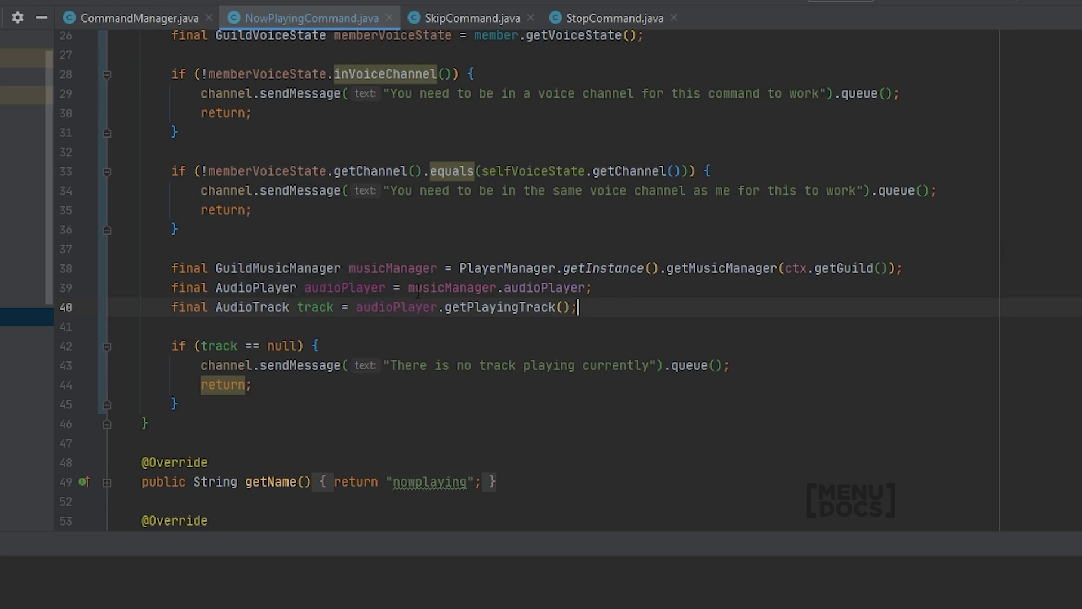
left_click_drag(390, 365, 657, 364)
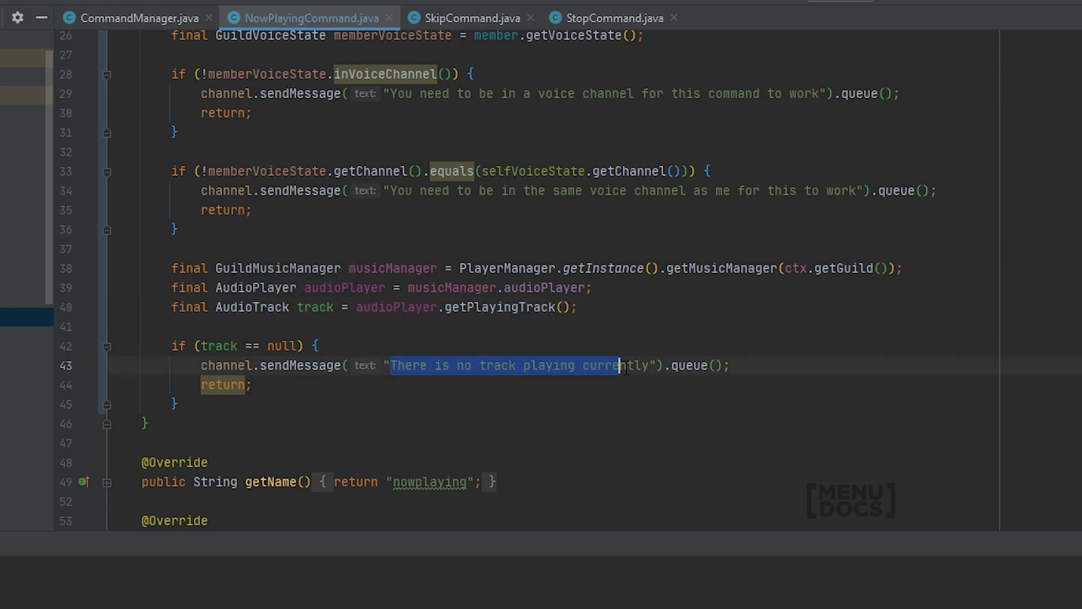
left_click(378, 268)
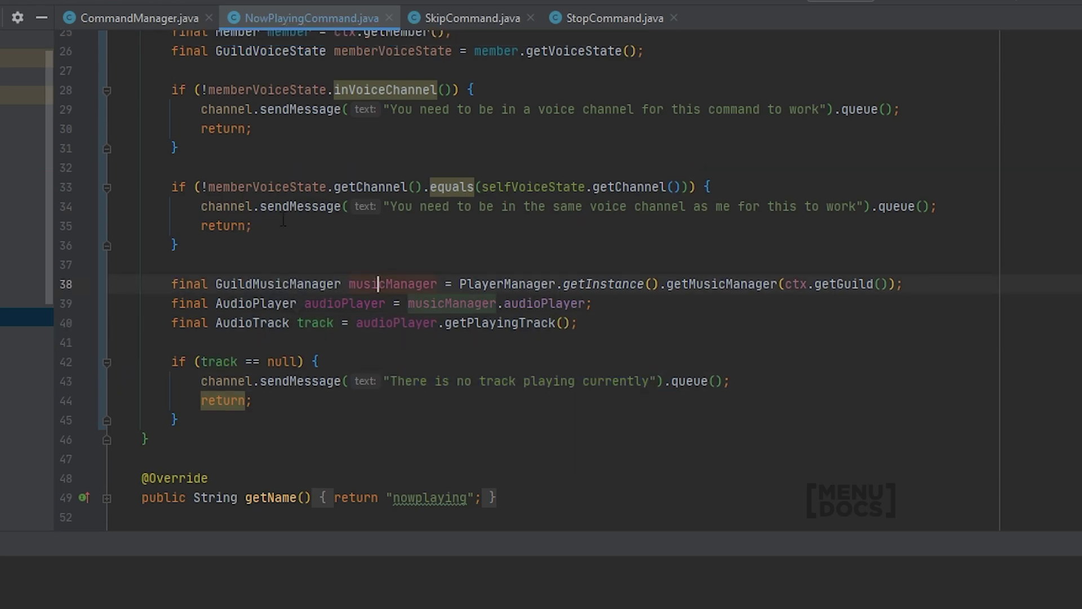
scroll(378, 268, "up", 1)
scroll(378, 284, "up", 5)
scroll(378, 285, "down", 5)
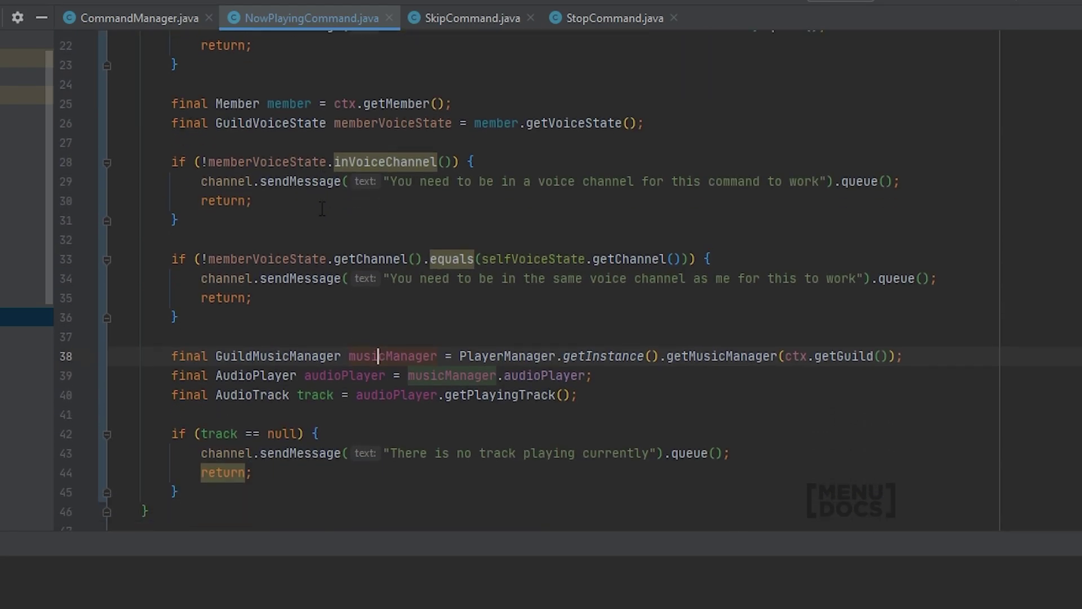
scroll(323, 211, "down", 4)
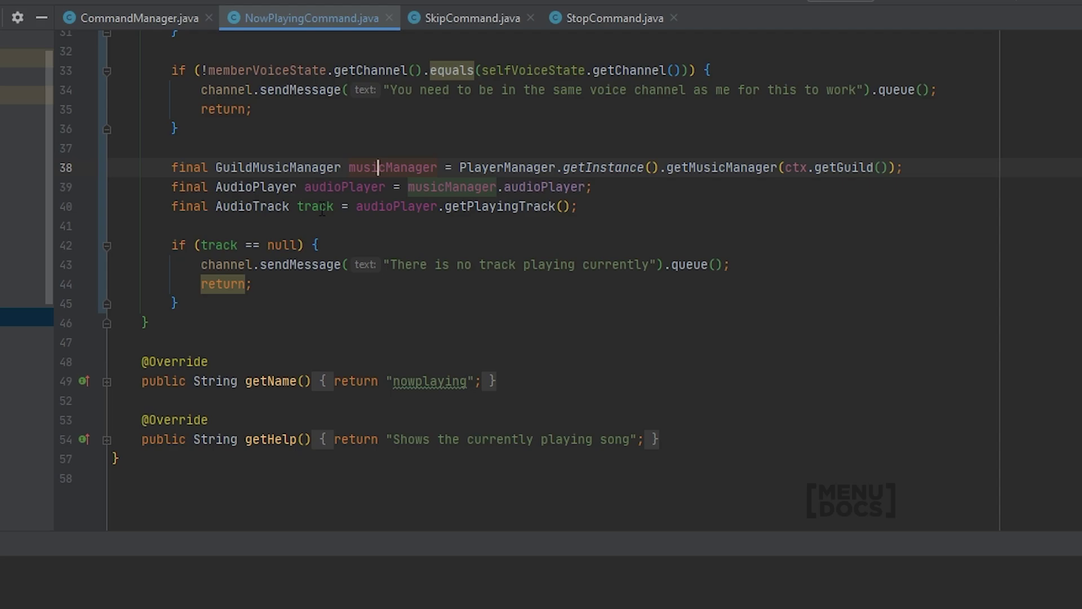
left_click(178, 303)
Step: Declare an info variable holding track.getInfo() below the null check
key("Return")
key("Return")
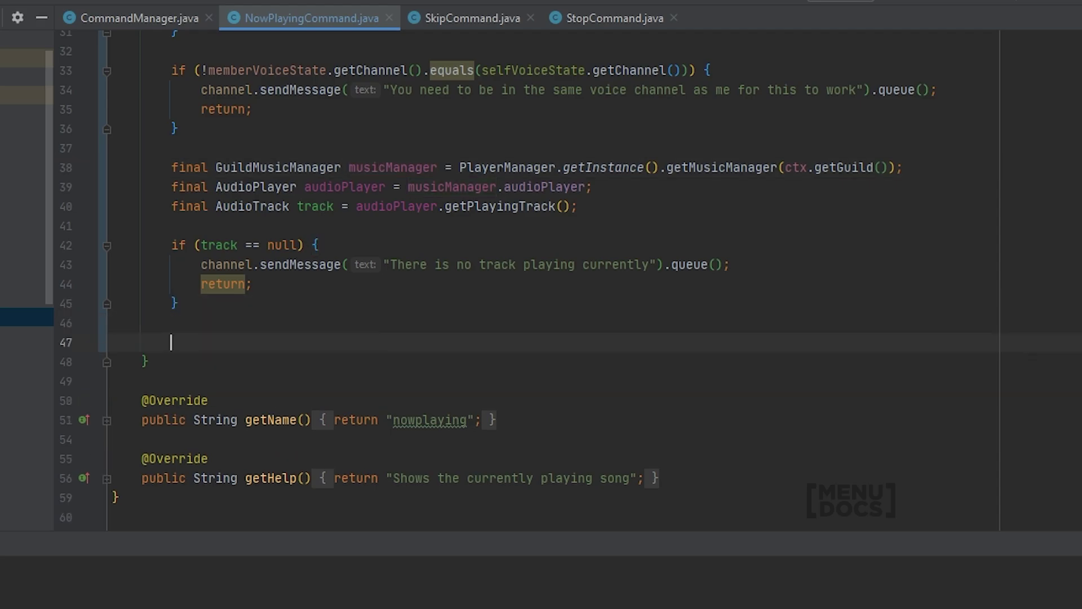
type("tr")
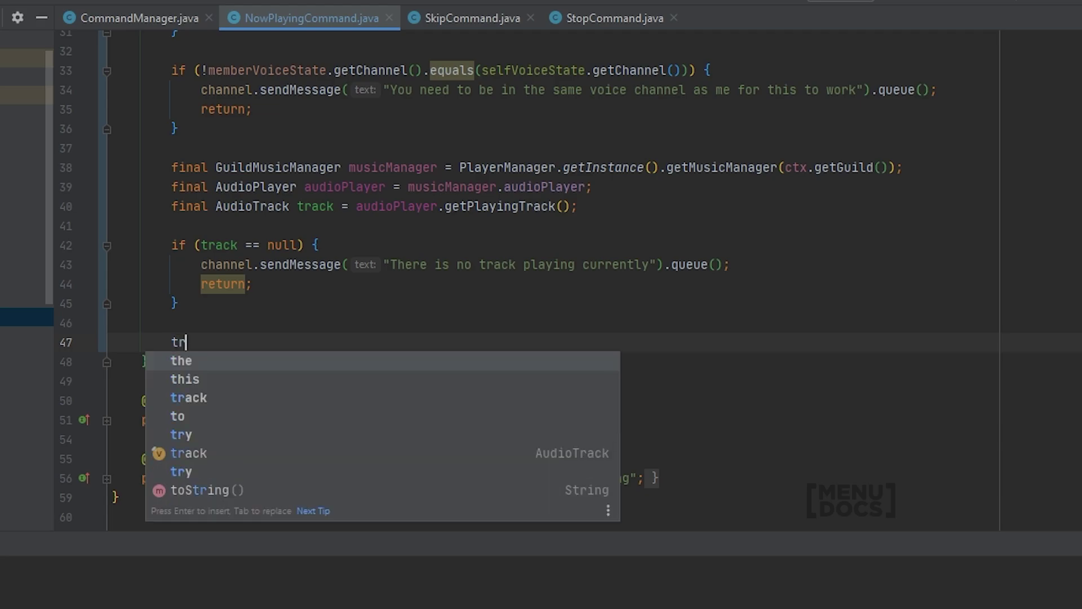
type("iack.")
key("ctrl+BackSpace")
type("tra")
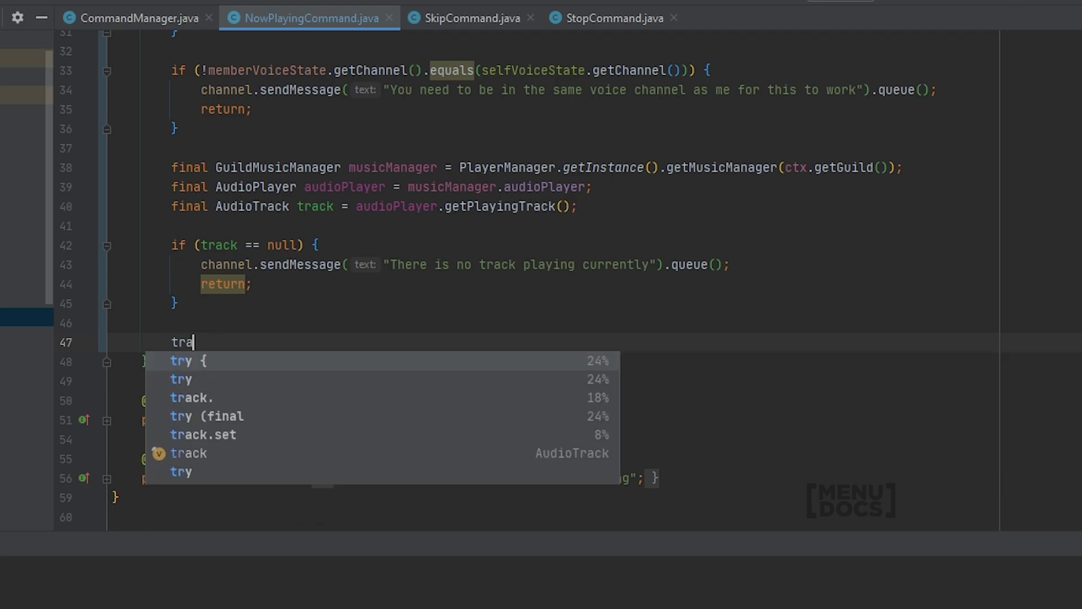
type("ck.get")
key("Down")
key("Return")
type(".v")
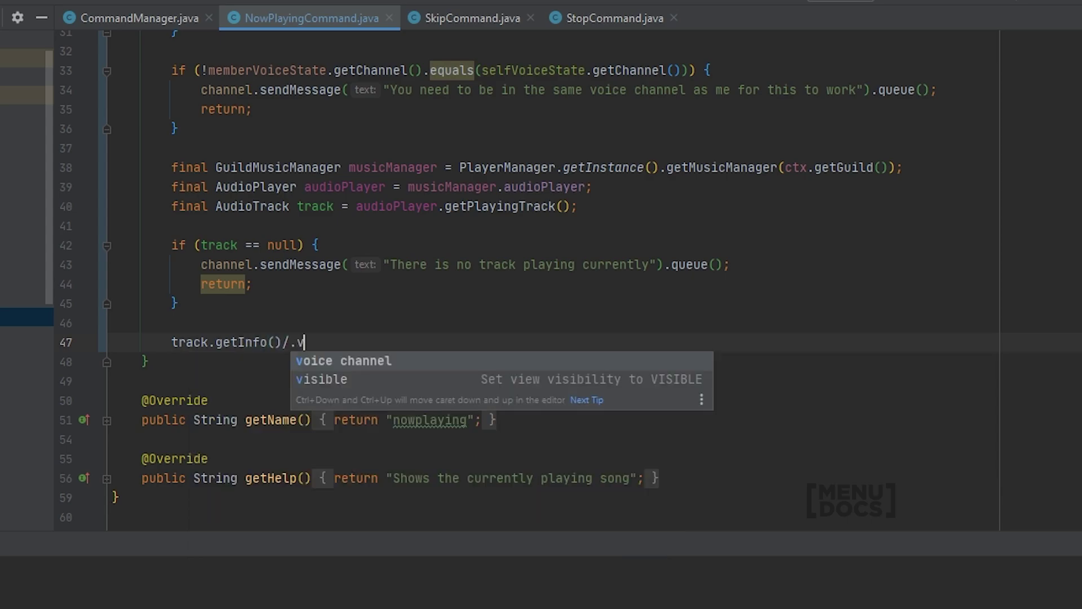
key("BackSpace")
key("BackSpace")
type(".var")
key("Tab")
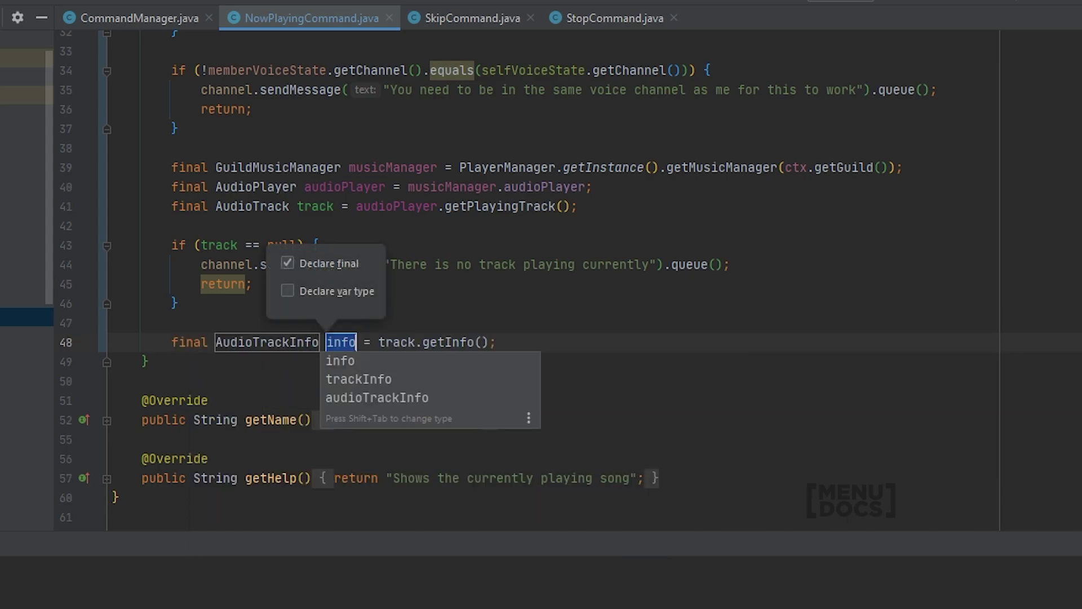
key("Return")
key("Return")
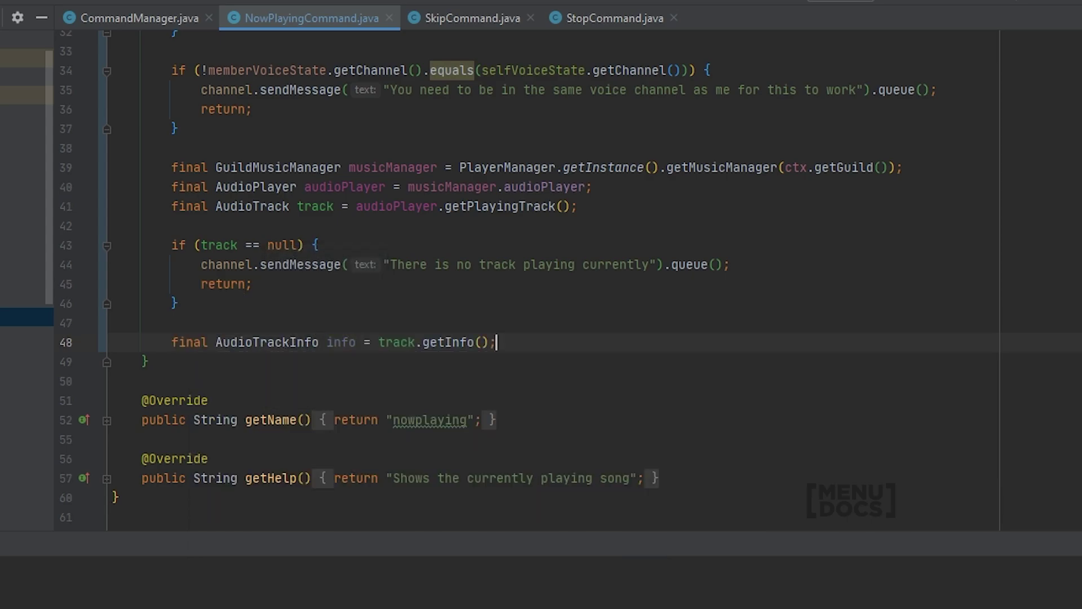
key("Return")
key("Return")
type("chann")
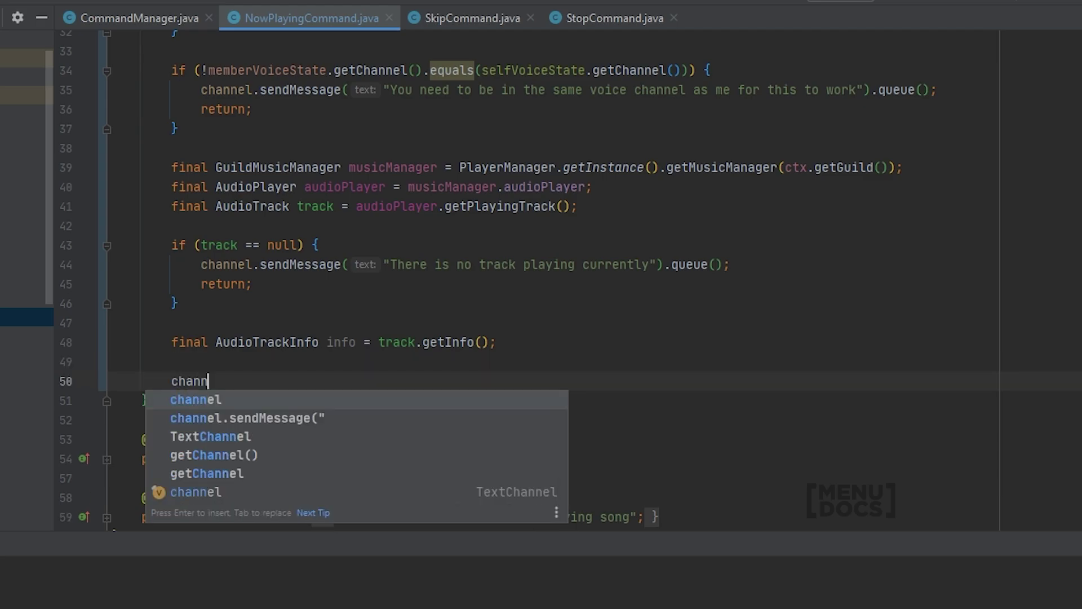
Step: Add a channel.sendMessageFormat(...).queue() call
key("Tab")
type(".sendMM")
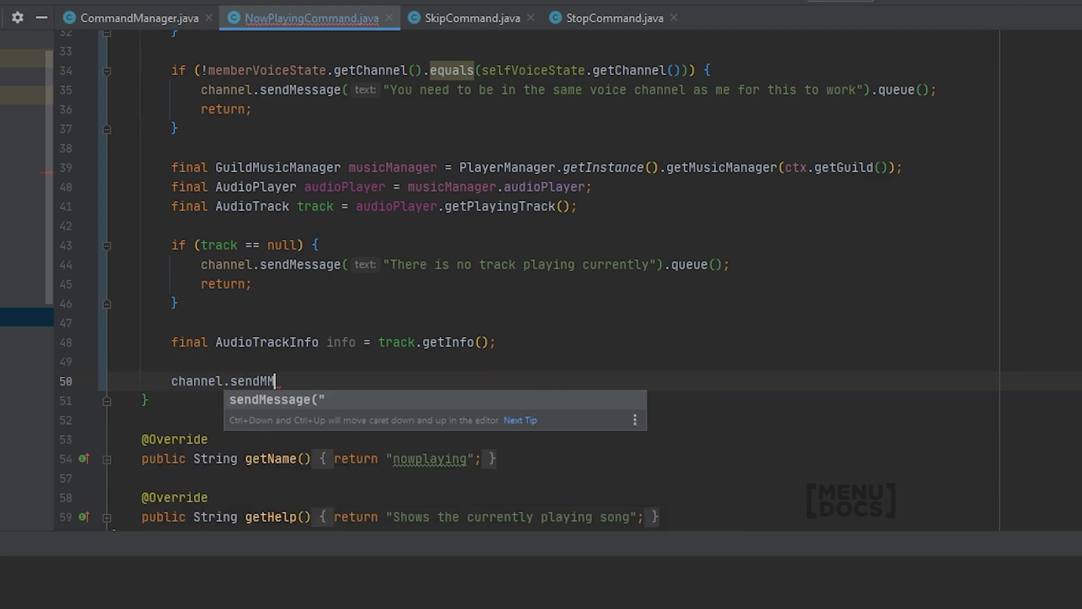
key("BackSpace")
key("Down")
key("Return")
type("\"")
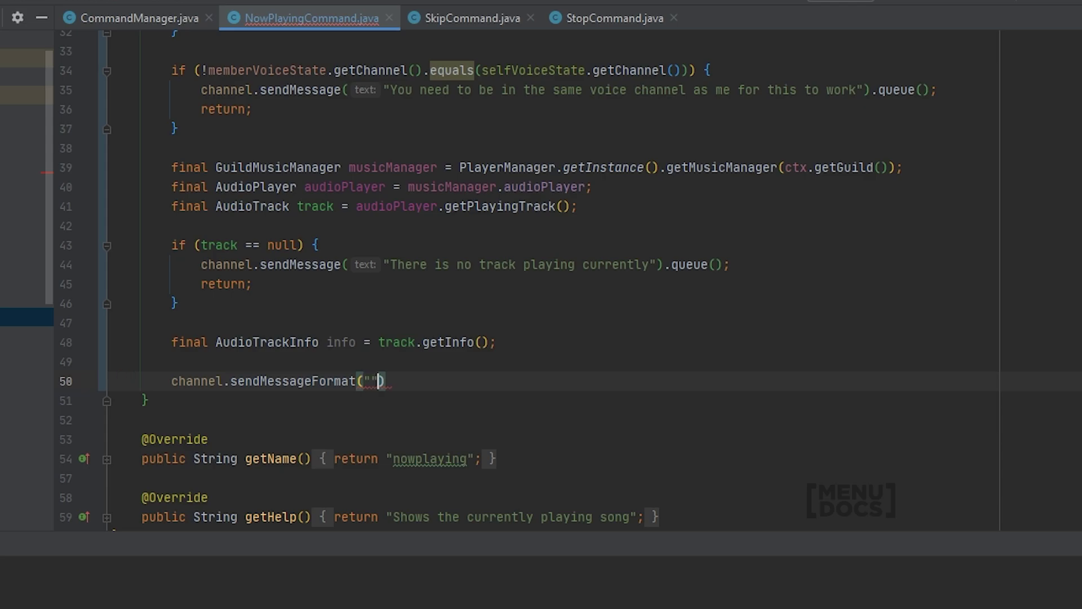
key("End")
type(".q")
key("Return")
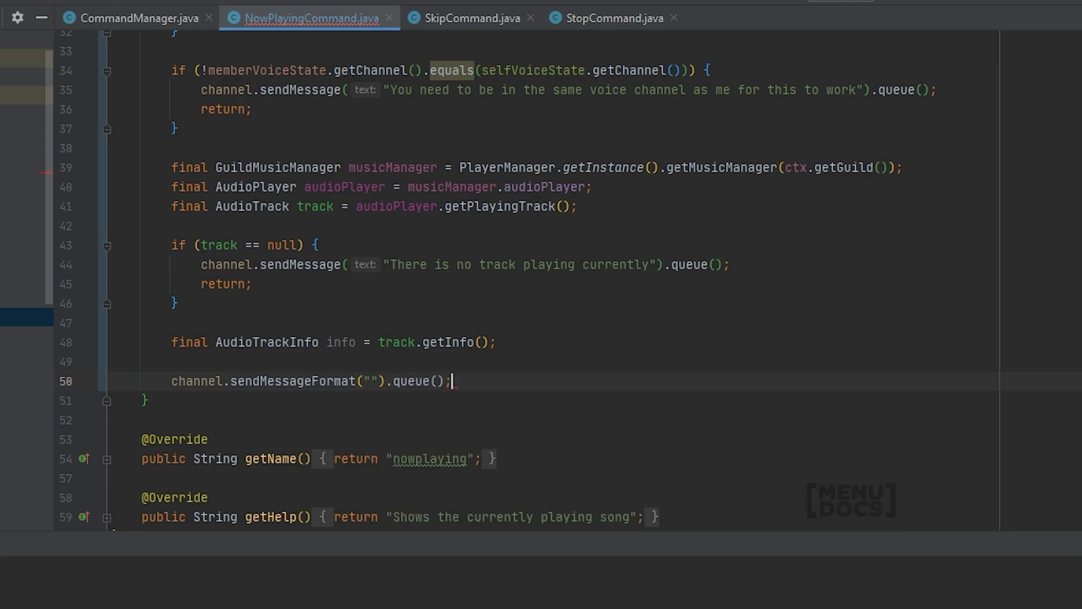
type(";")
Step: Fill the message string with "Now playing `%s` by `%s` (Link: <%s>)"
left_click(370, 380)
type("Now playing")
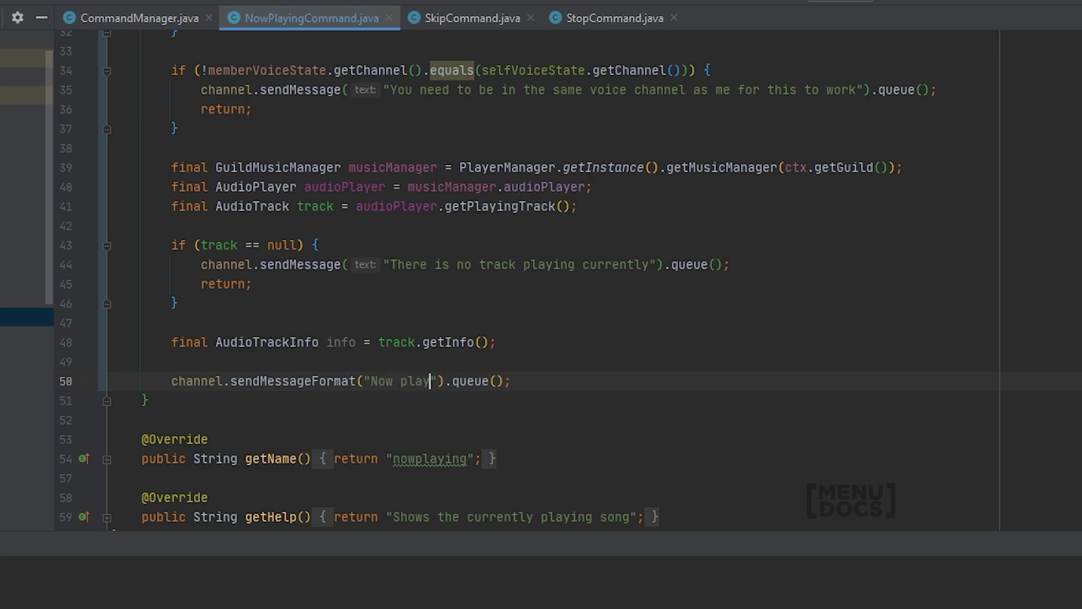
type(" `")
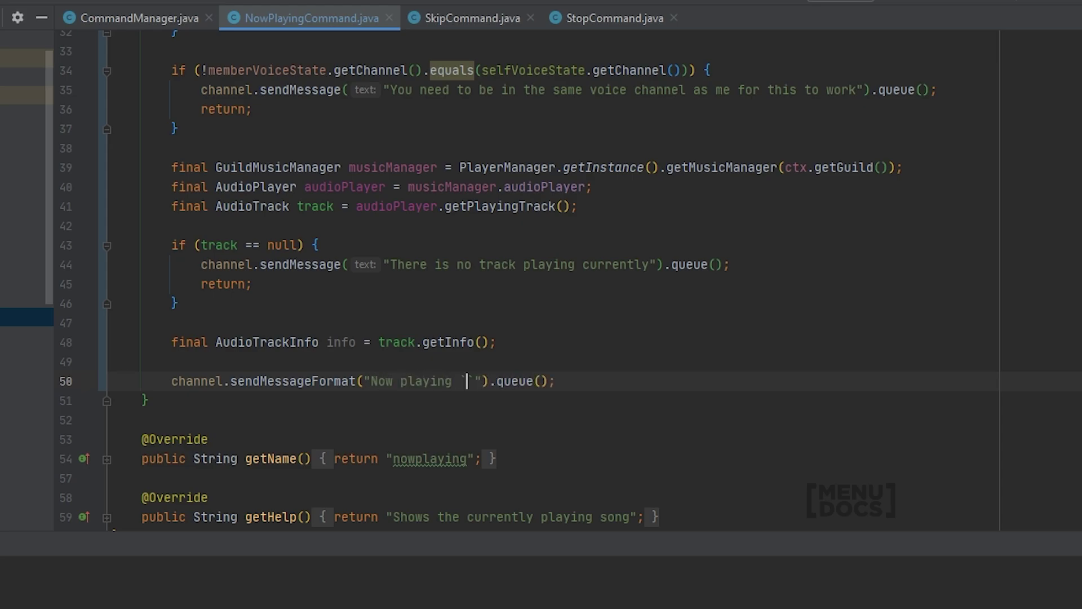
type("`%s")
key("shift+Left")
key("shift+Left")
key("Right")
key("Right")
key("Right")
type("by ``")
key("Left")
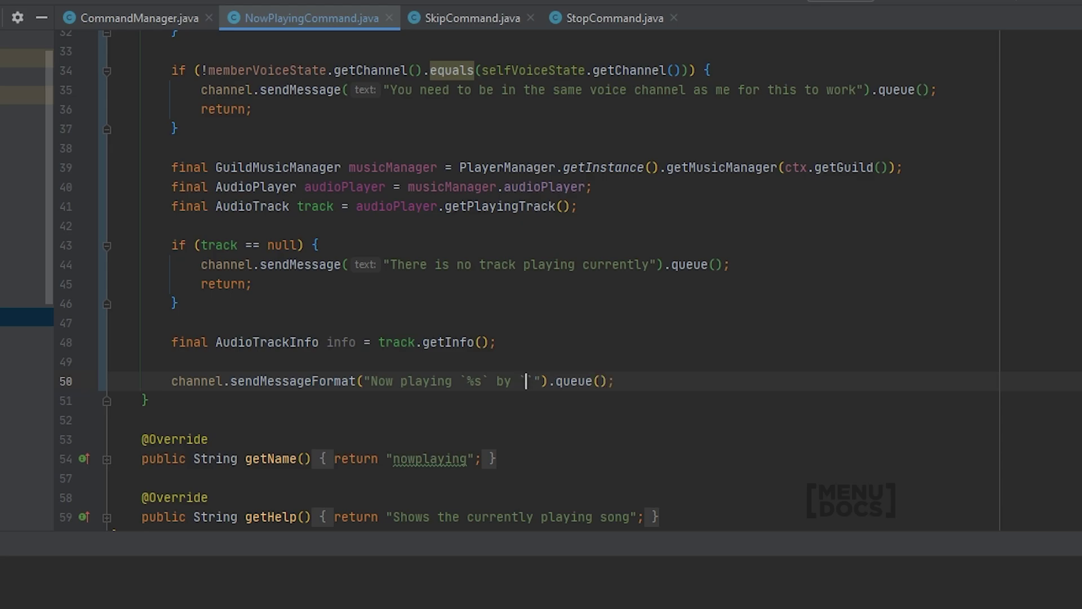
type("%s")
key("Right")
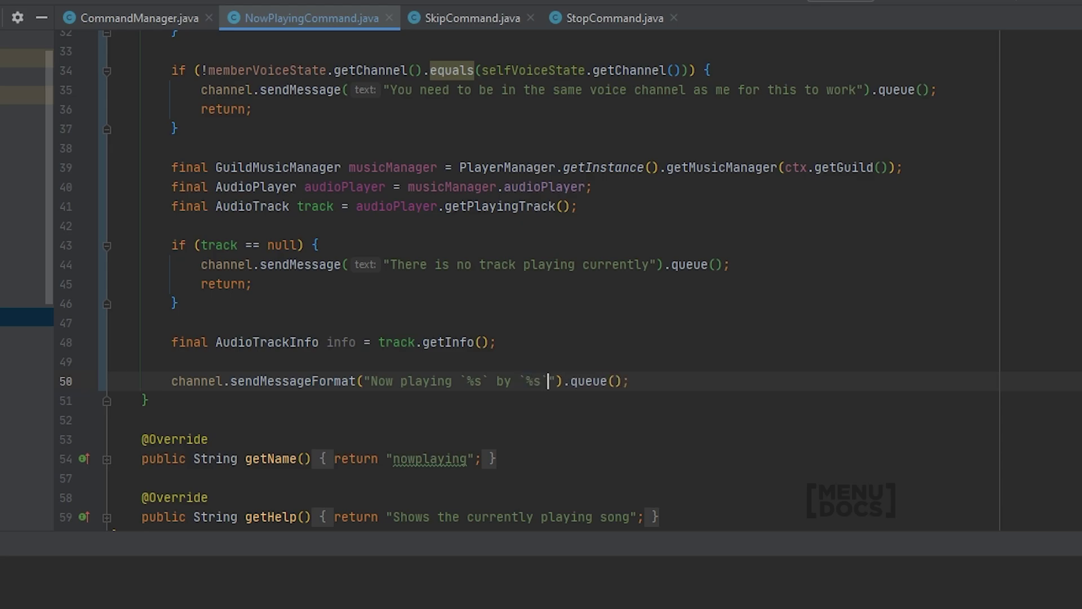
type("(lin")
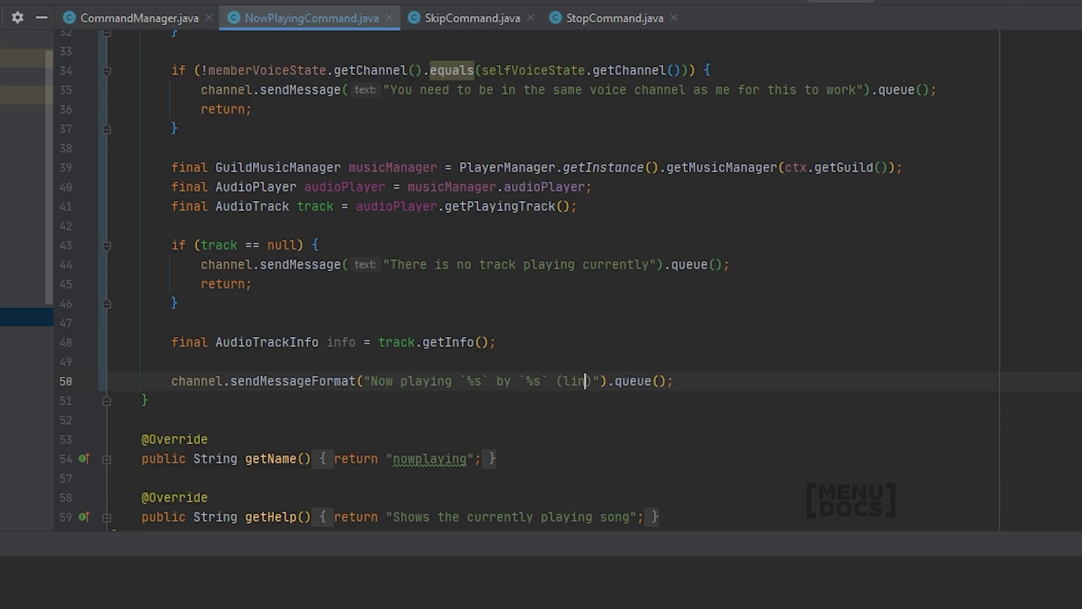
key("BackSpace")
key("BackSpace")
key("BackSpace")
type("Link")
type(": ")
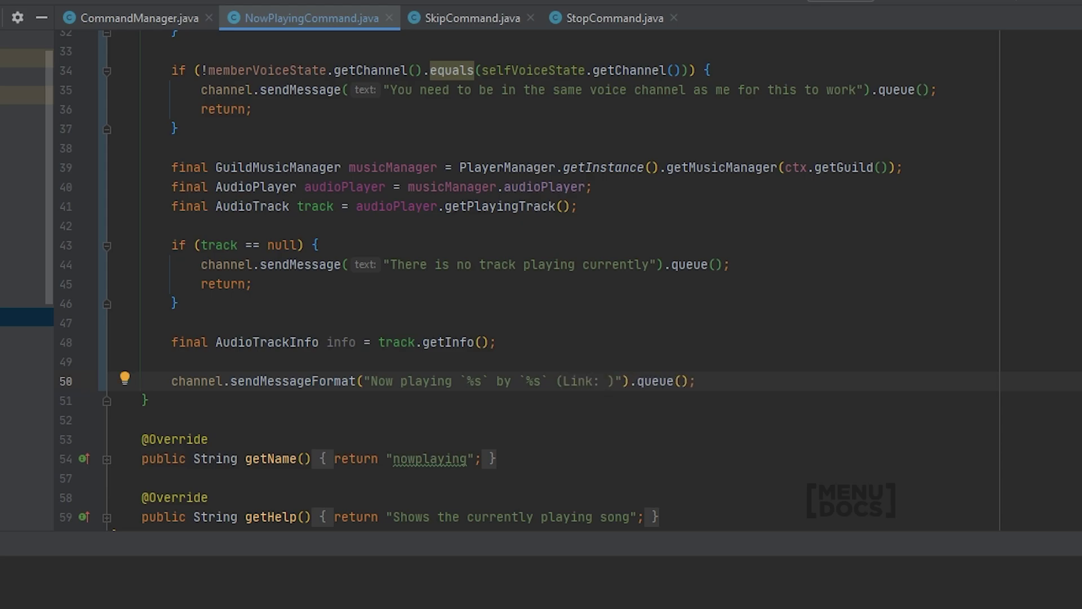
type("<>")
key("Left")
type("%s")
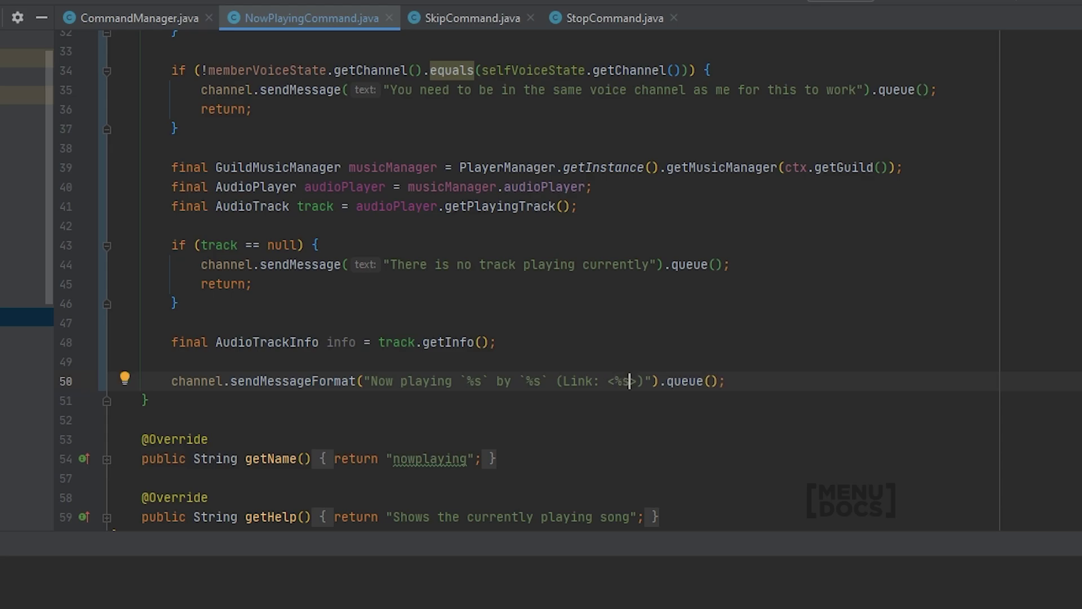
key("End")
type(", in")
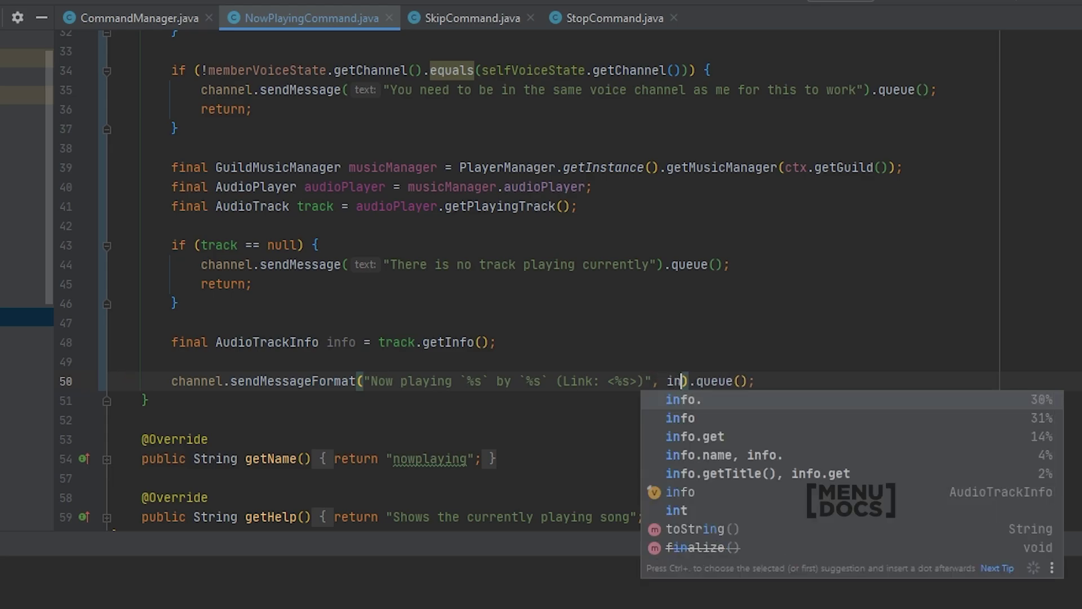
type("fo.title")
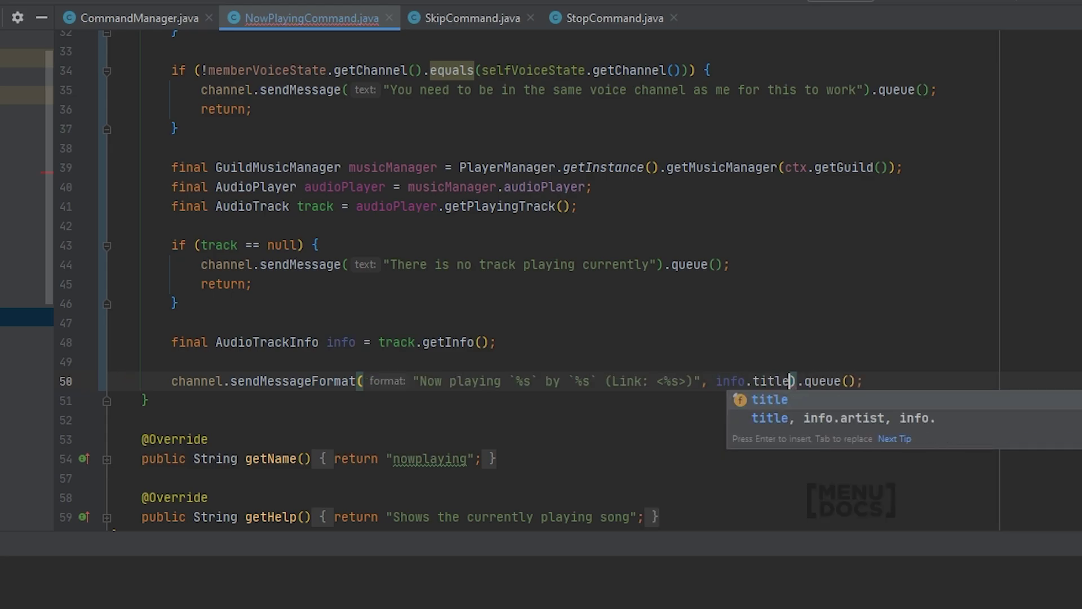
type(", in")
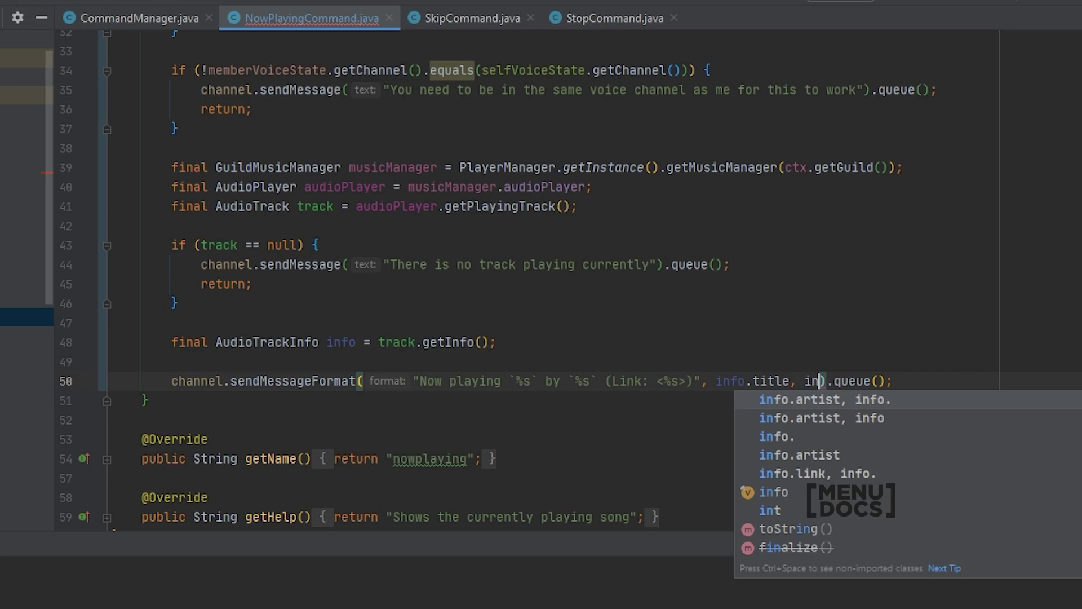
type("fo,aut")
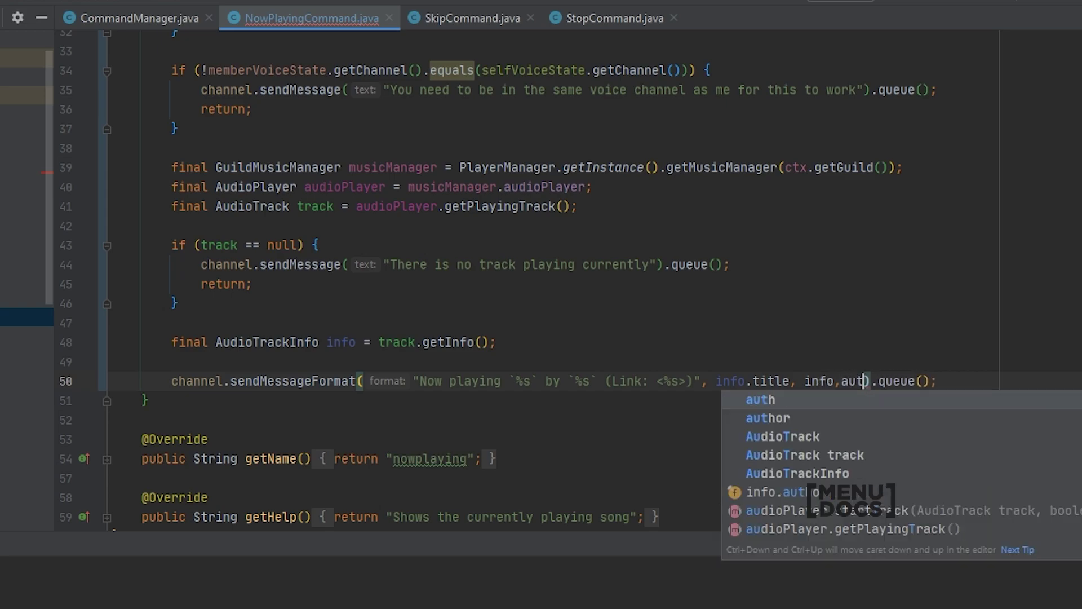
Step: Pass info.title, info.author and info.uri as the sendMessageFormat arguments
key("Down")
key("Down")
key("Down")
key("Down")
key("Down")
key("Return")
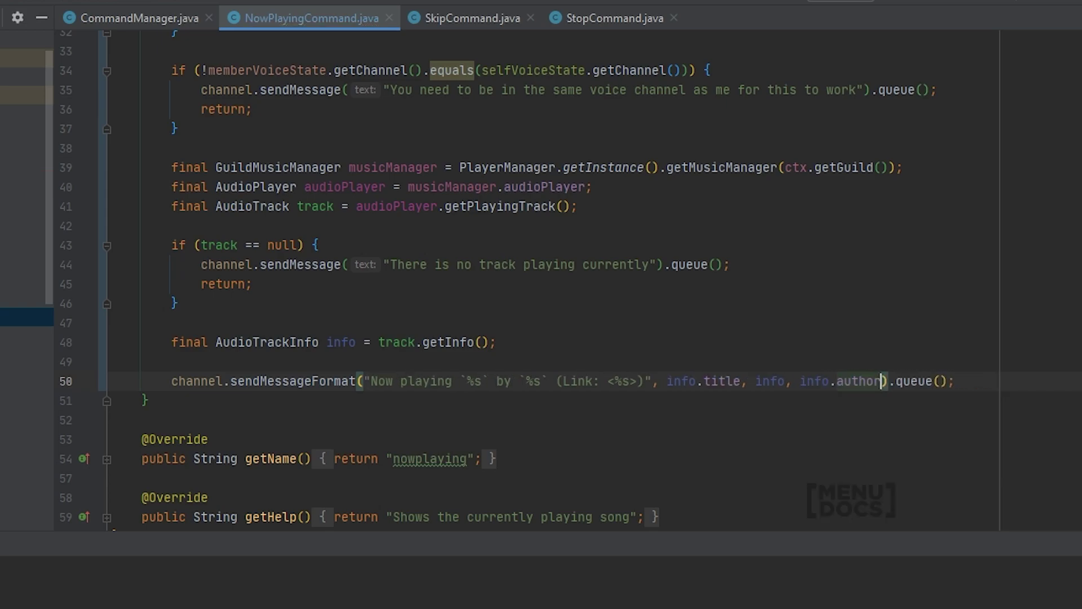
key("ctrl+Left")
key("ctrl+Left")
key("ctrl+Left")
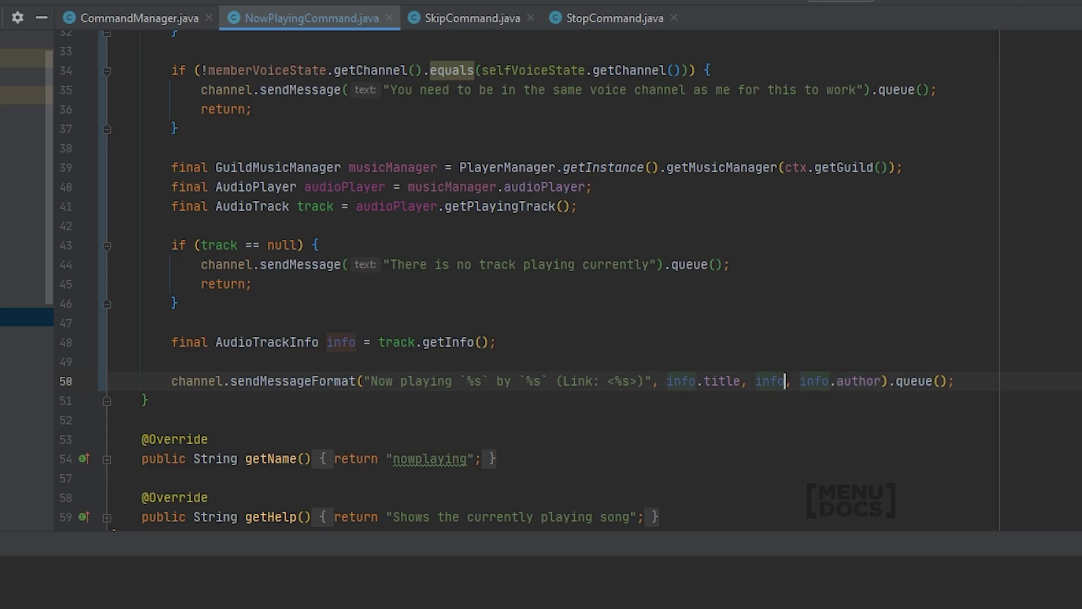
type(".au")
key("Return")
key("ctrl+Right")
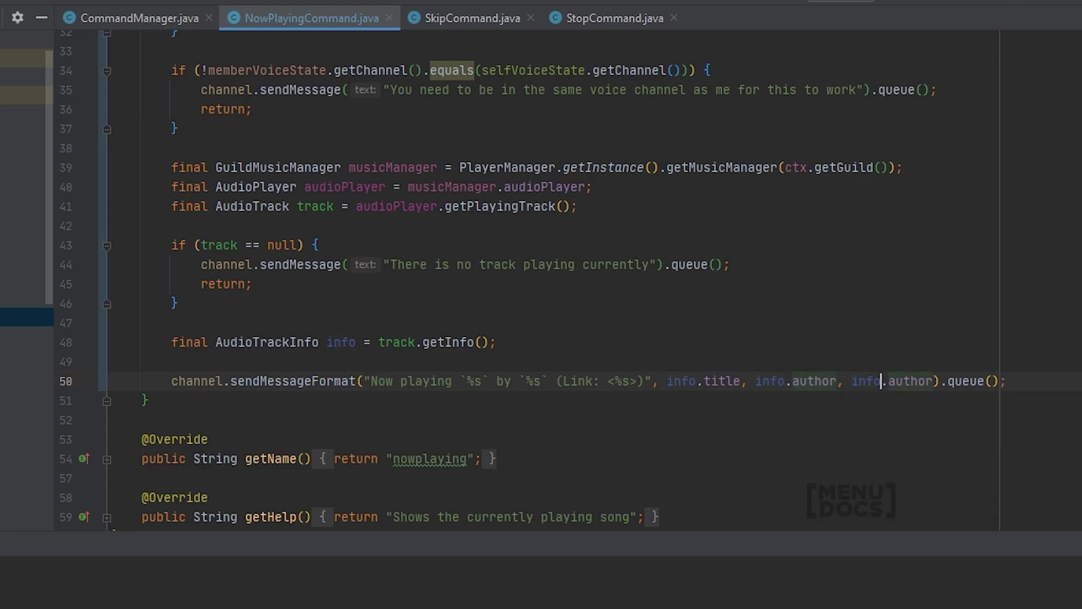
key("ctrl+Right")
key("ctrl+shift+Right")
type("l")
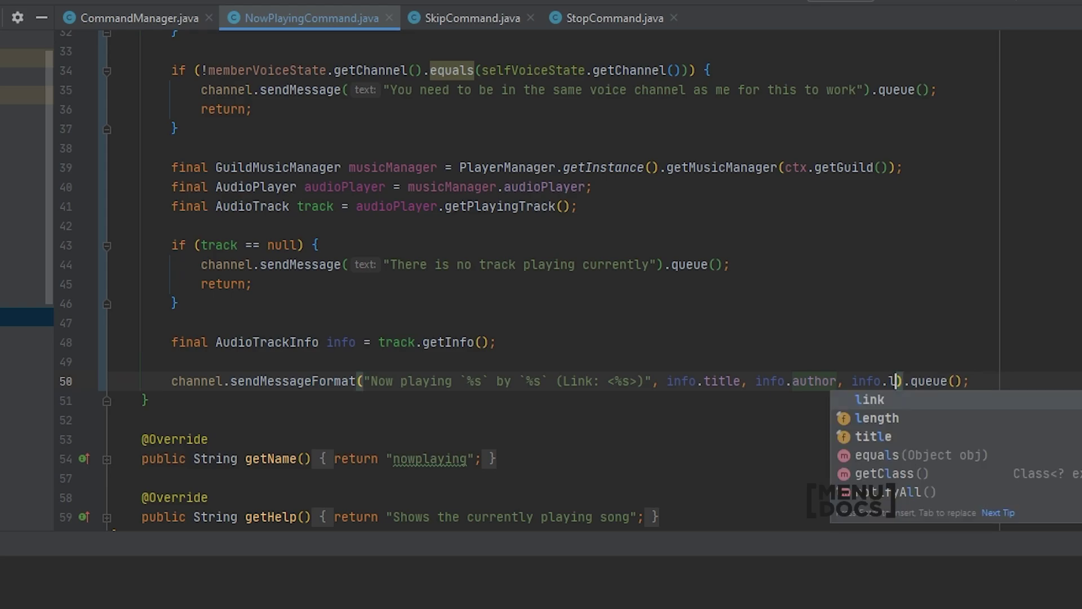
key("BackSpace")
type("r")
key("BackSpace")
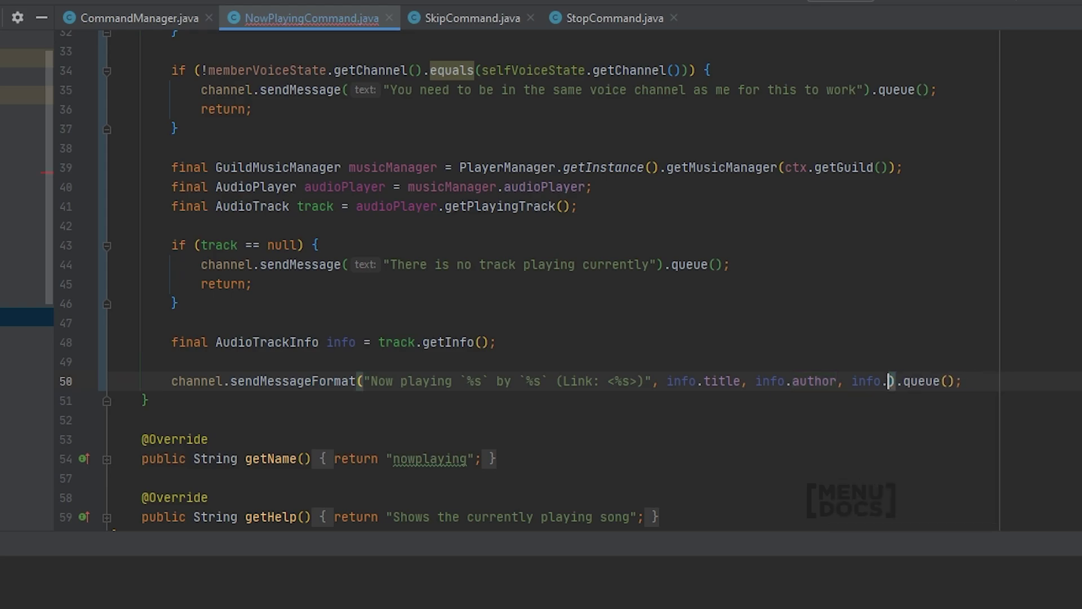
type("ur")
key("Escape")
type("i")
scroll(413, 309, "up", 10)
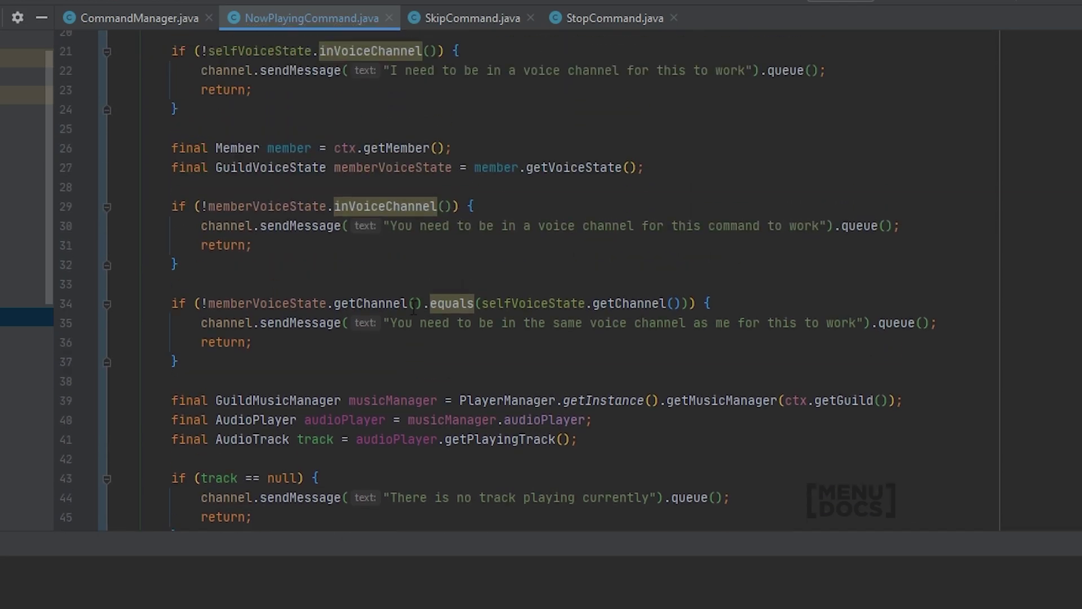
scroll(414, 309, "down", 10)
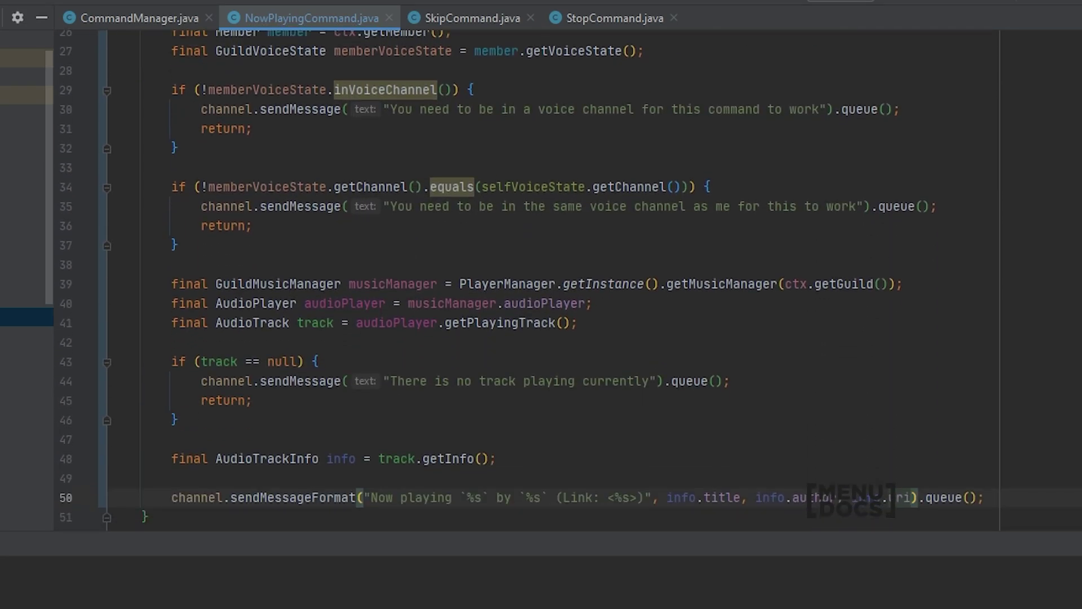
Step: Show CommandManager.java and highlight the addCommand(new NowPlayingCommand()) registration line
left_click(142, 20)
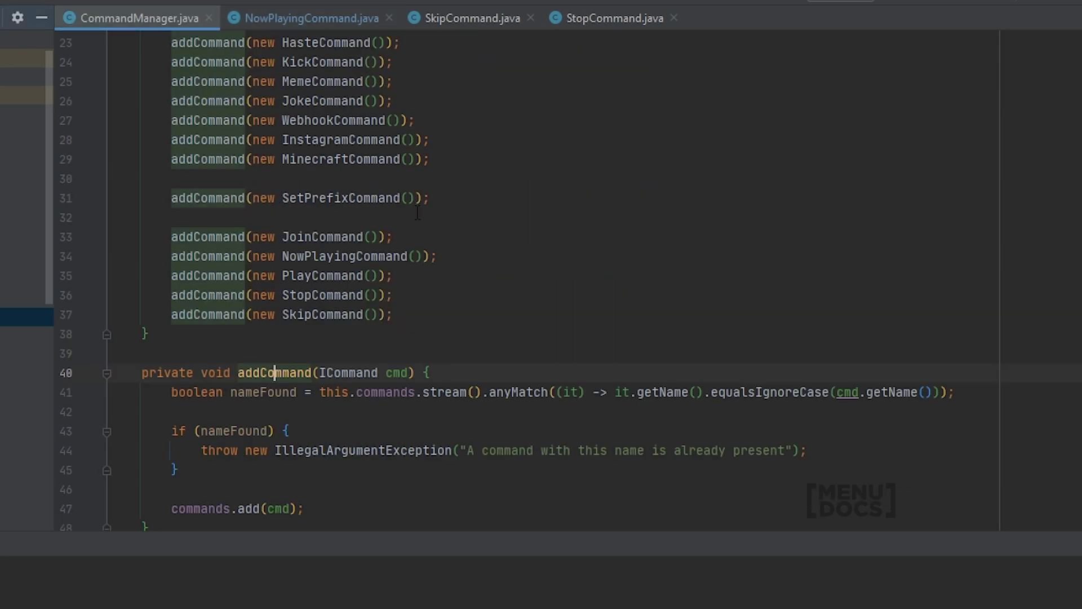
left_click(464, 256)
left_click_drag(393, 276, 200, 255)
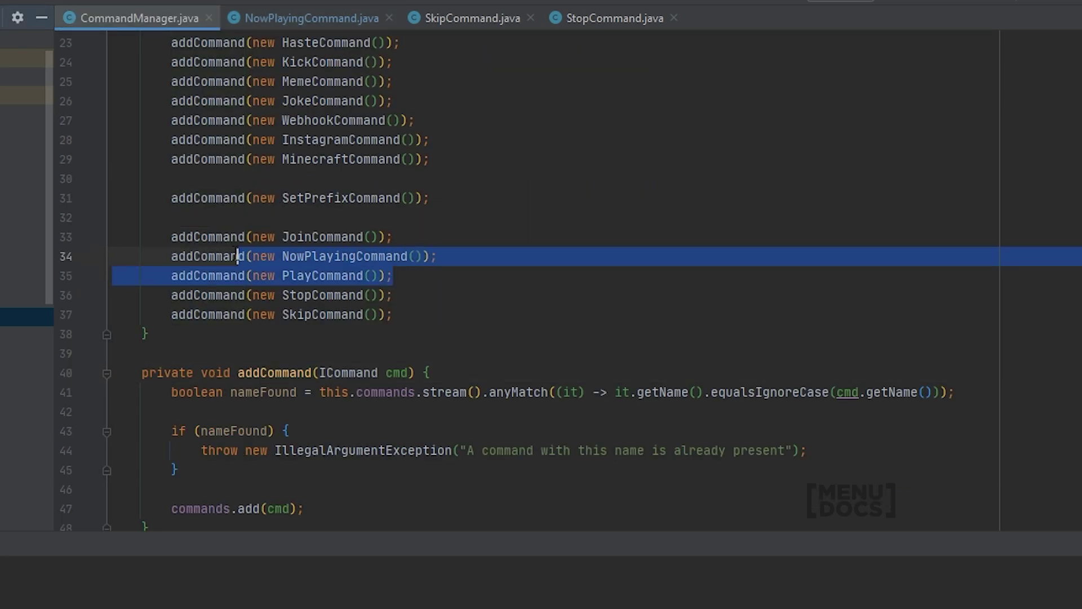
left_click(436, 256)
left_click_drag(438, 256, 177, 255)
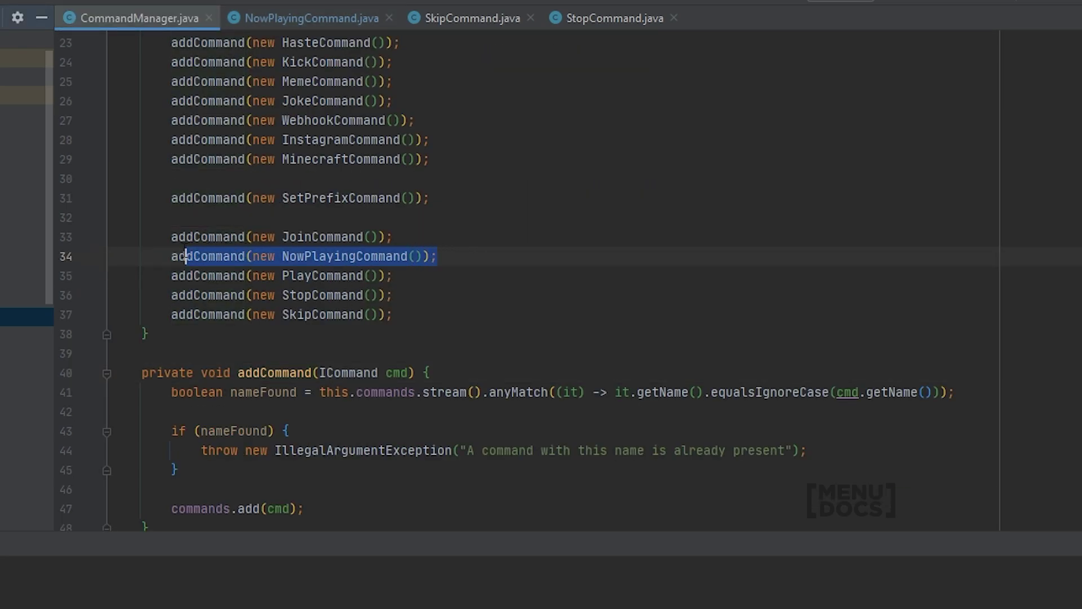
left_click(524, 261)
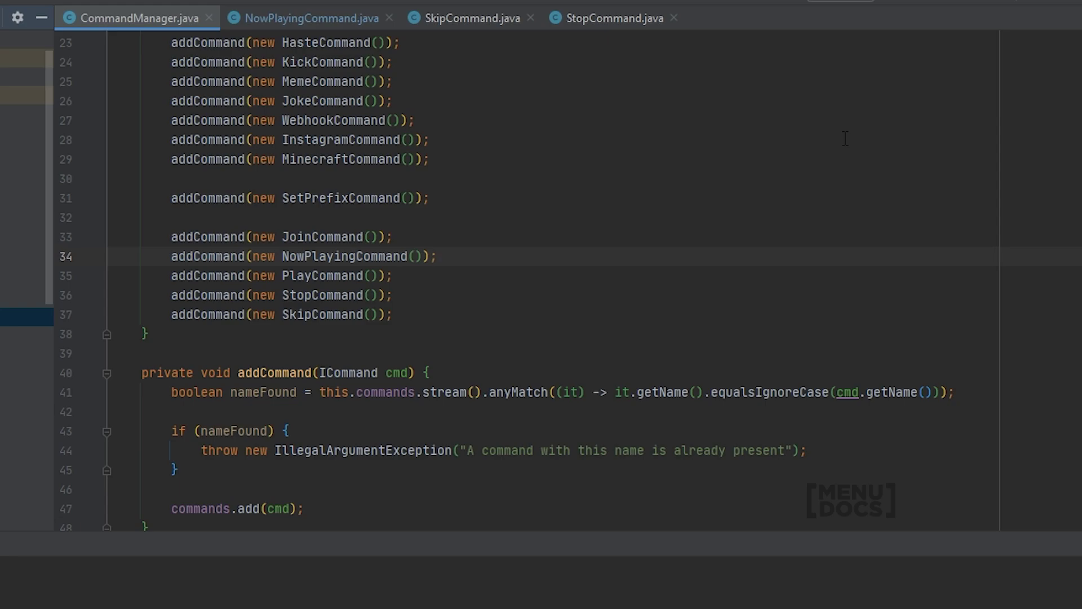
Step: In Discord, send !!play with the NCS Releases YouTube playlist URL
key("alt+Tab")
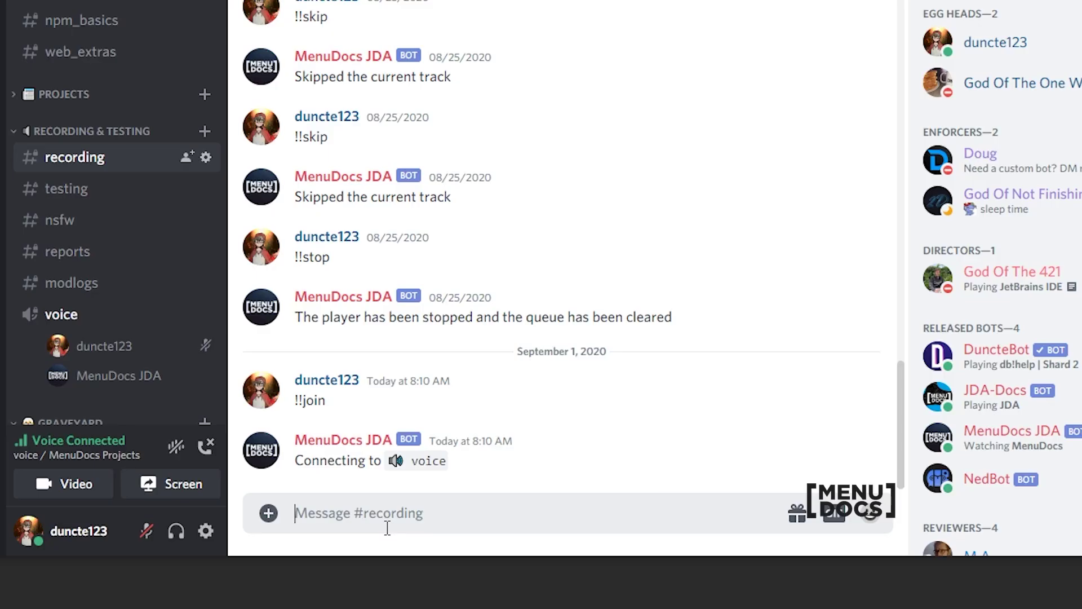
type("!!pl")
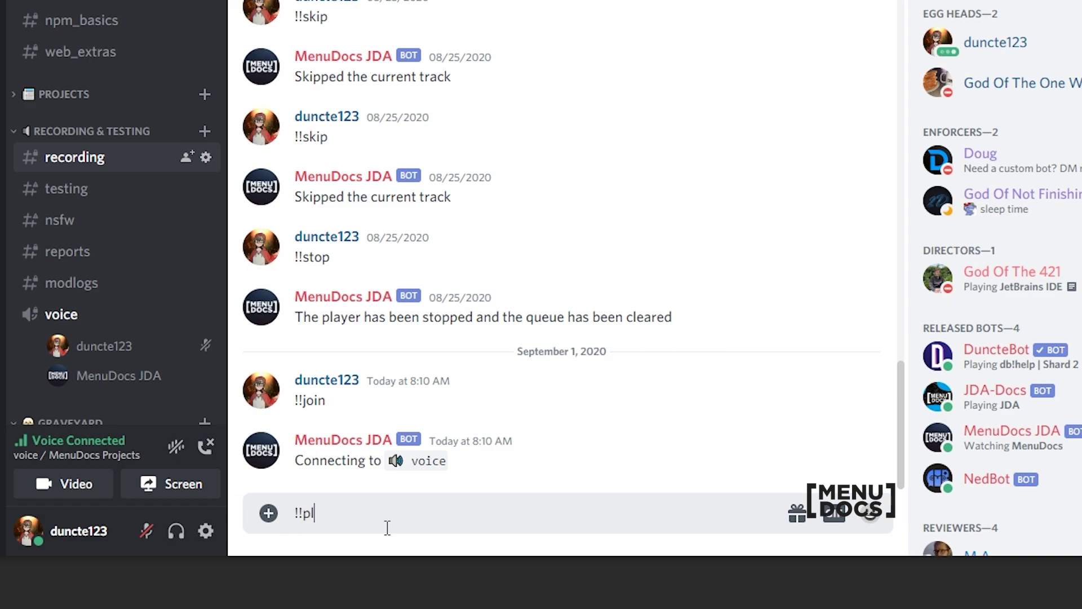
type("ay")
type("https://www.youtube.com/playlist?list=PLRBp0Fe2GpgmgoscNFLxNyBVSFVdYmFkq")
key("Return")
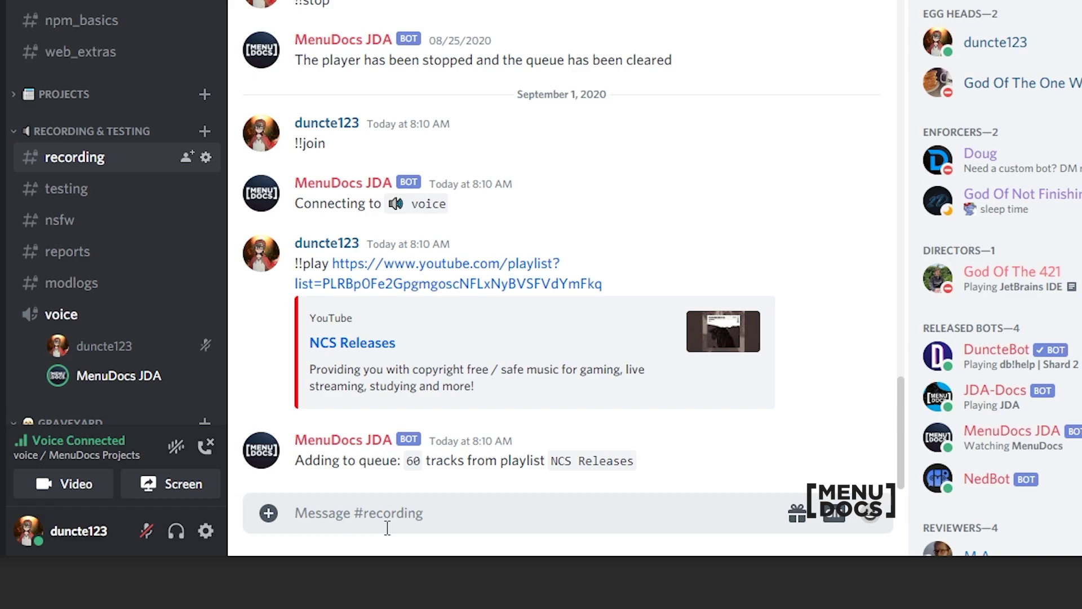
type("!!nwpl")
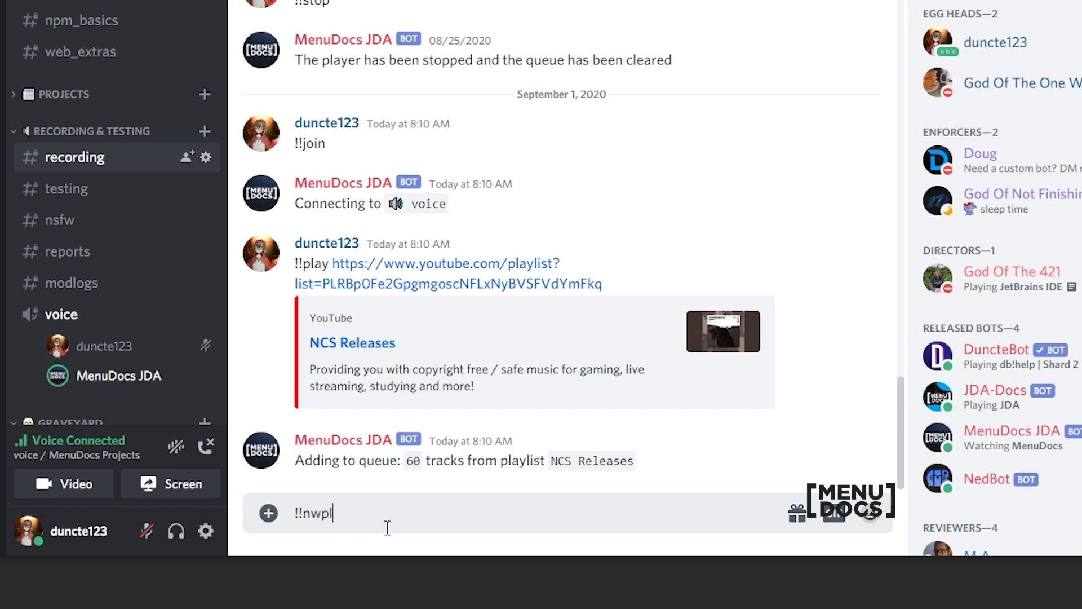
Step: Send !!nowplaying in Discord, showing Goodbye as the current track
key("BackSpace")
key("BackSpace")
type("owplaye")
key("BackSpace")
type("ing")
key("ctrl+a")
key("Return")
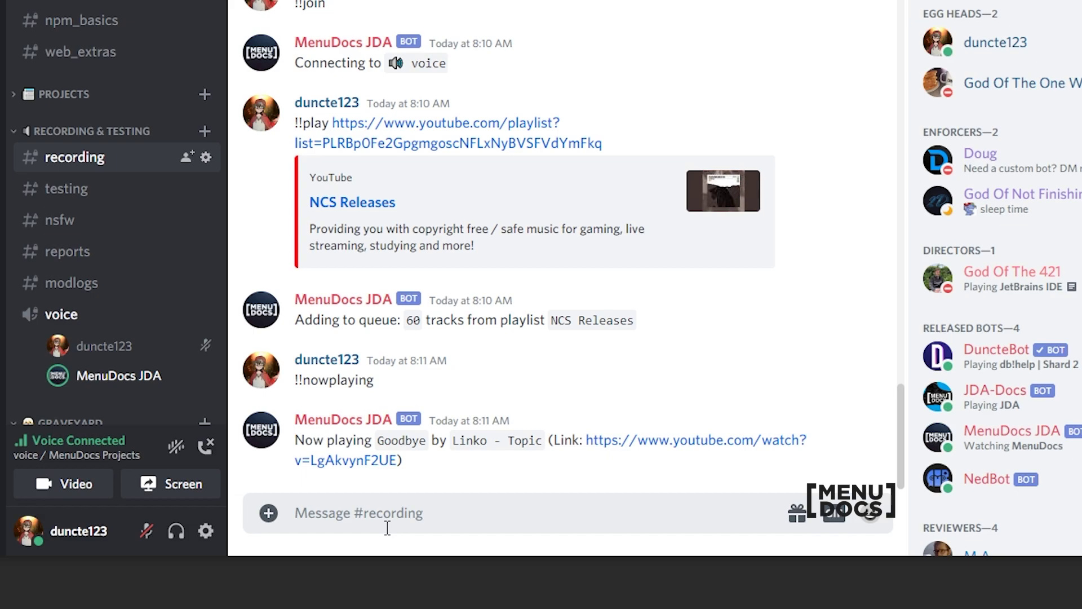
type("!!skip")
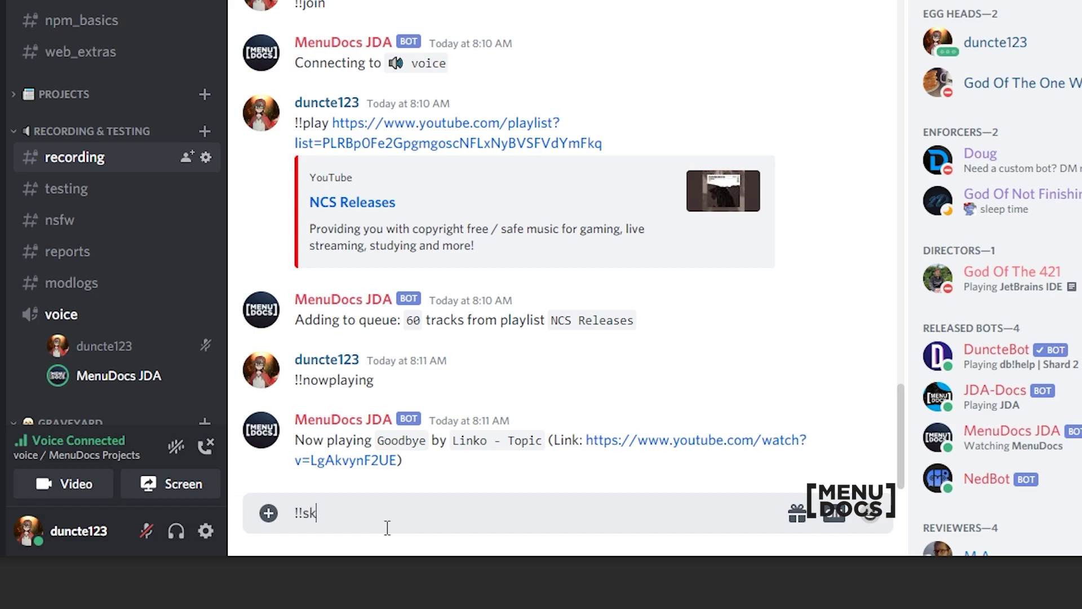
Step: Send !!skip, !!nowplaying, !!stop and !!nowplaying to test skipping and stopping
key("Return")
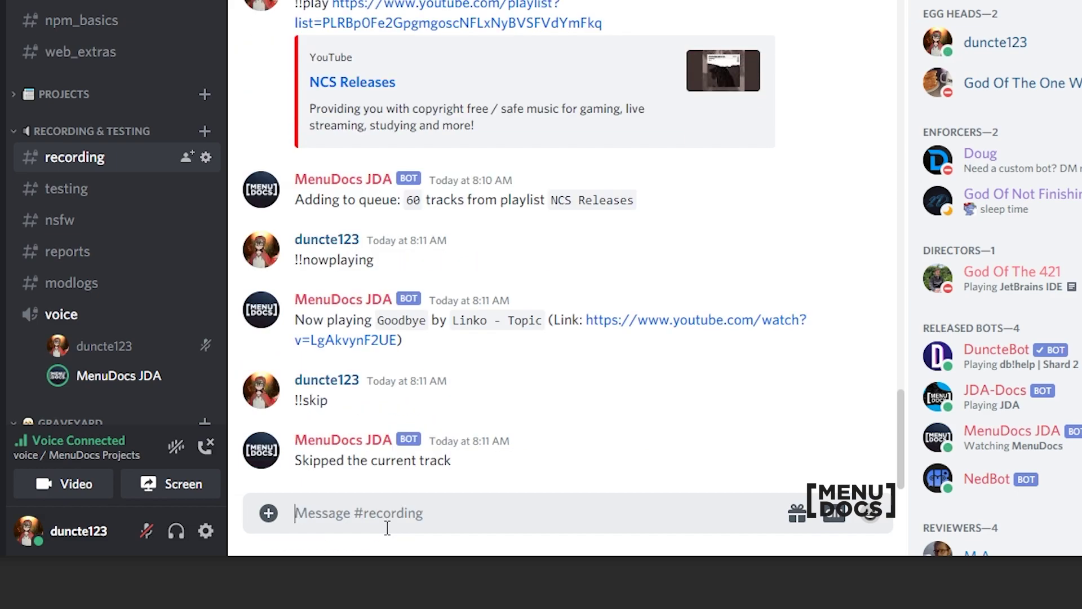
type("!!nowplaying")
key("Return")
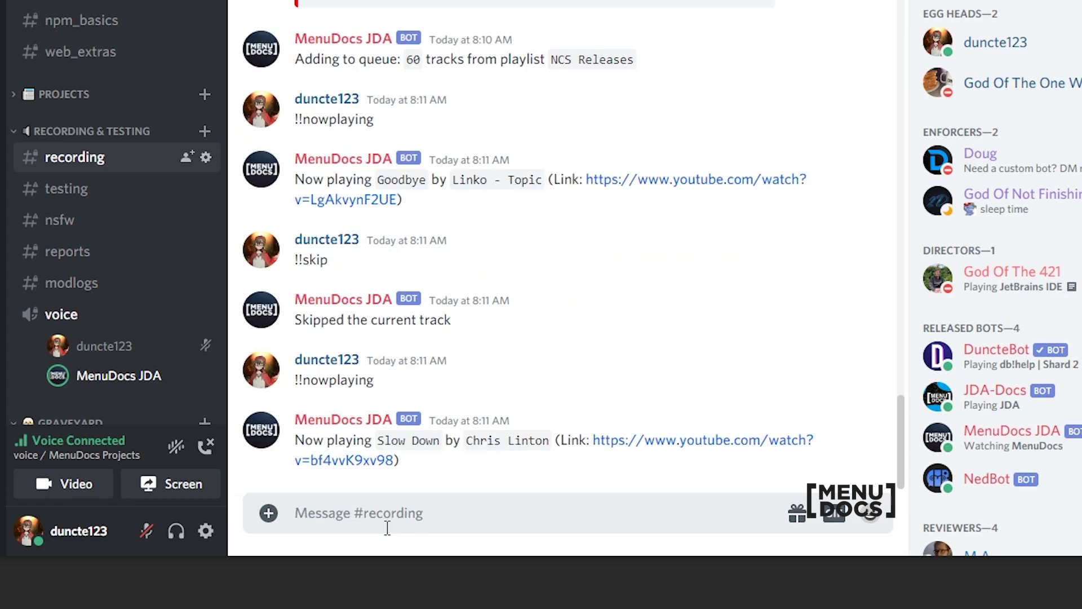
type("!!stop")
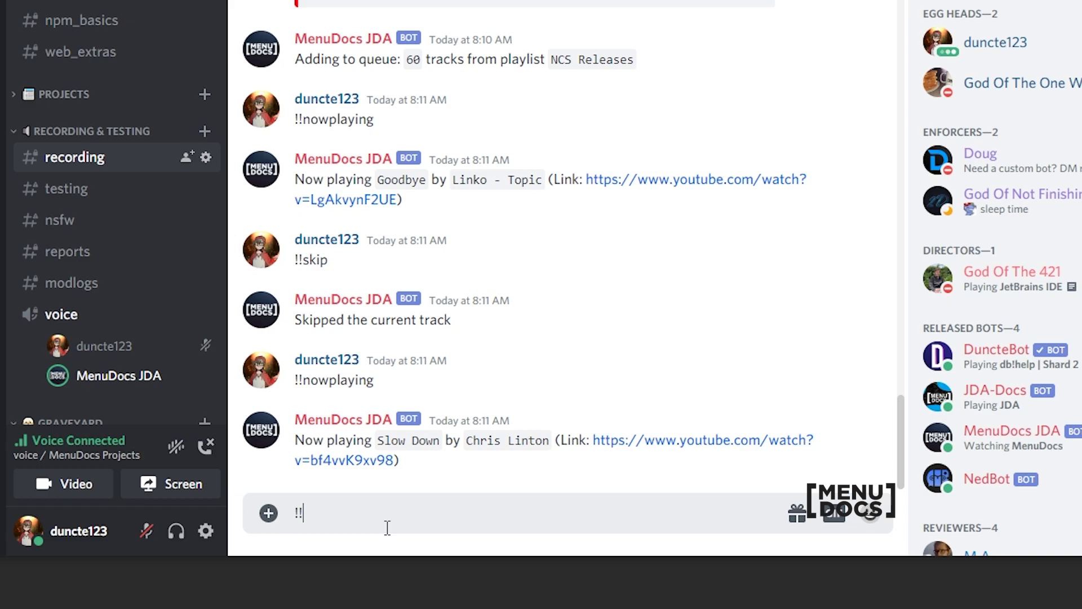
key("Return")
type("!!nowplaying")
key("Return")
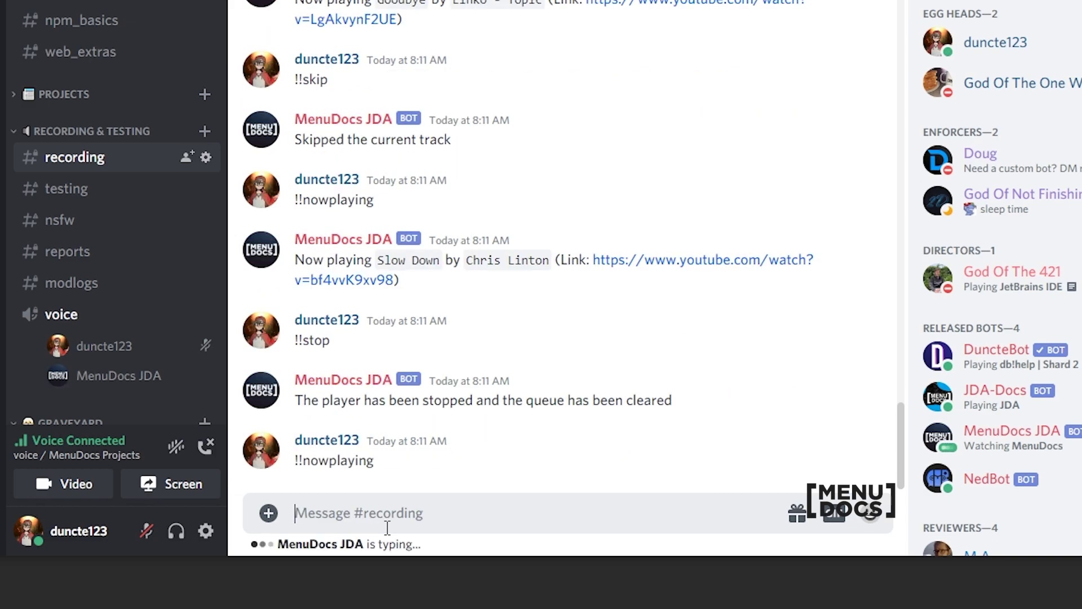